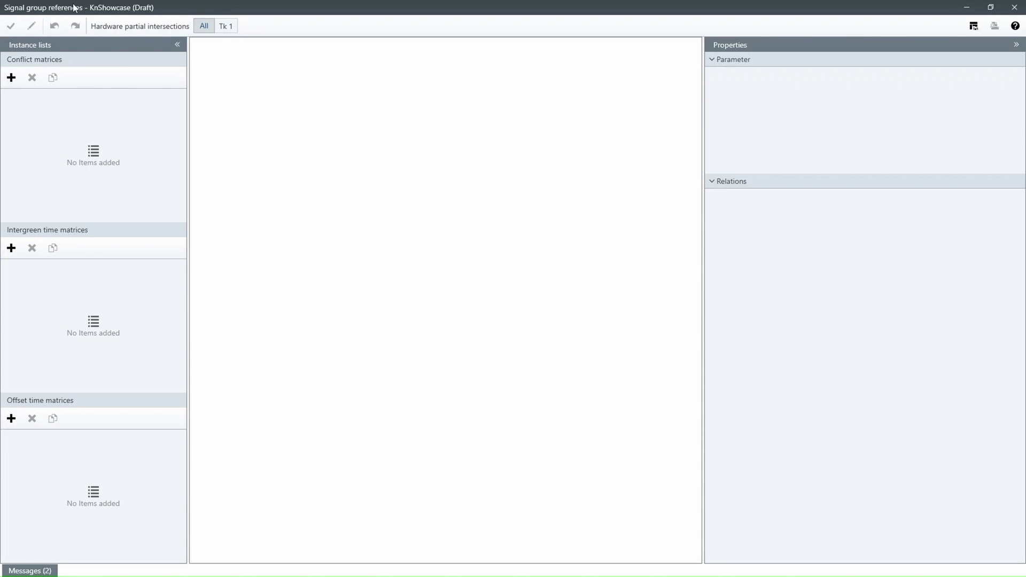
# Add conflict matrix CM 1 and mark conflicts FV1–FV2, FV1–FV3L, FV2–FV3 and FV2–FV3L.
pyautogui.click(11, 78)
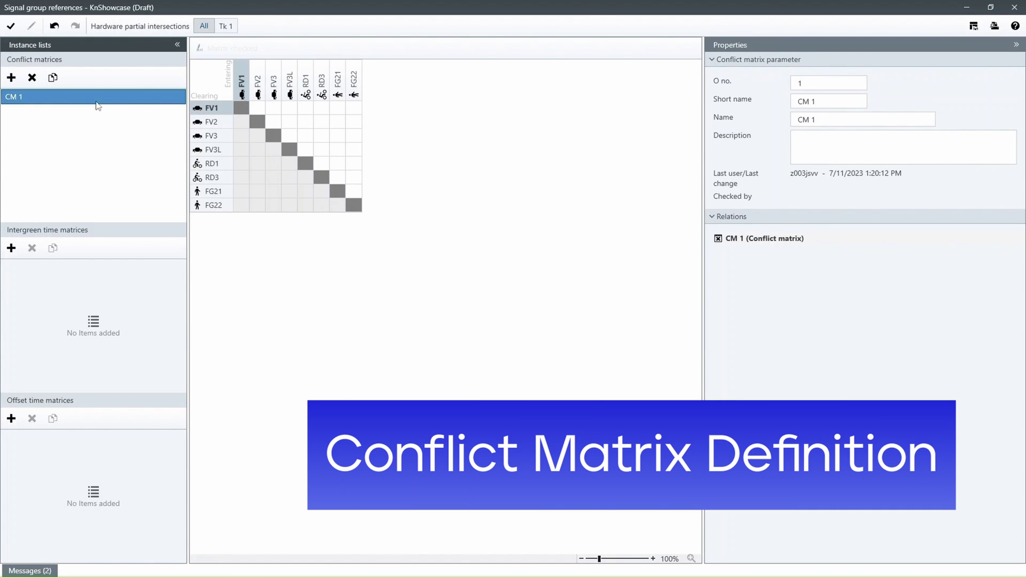
pyautogui.click(257, 108)
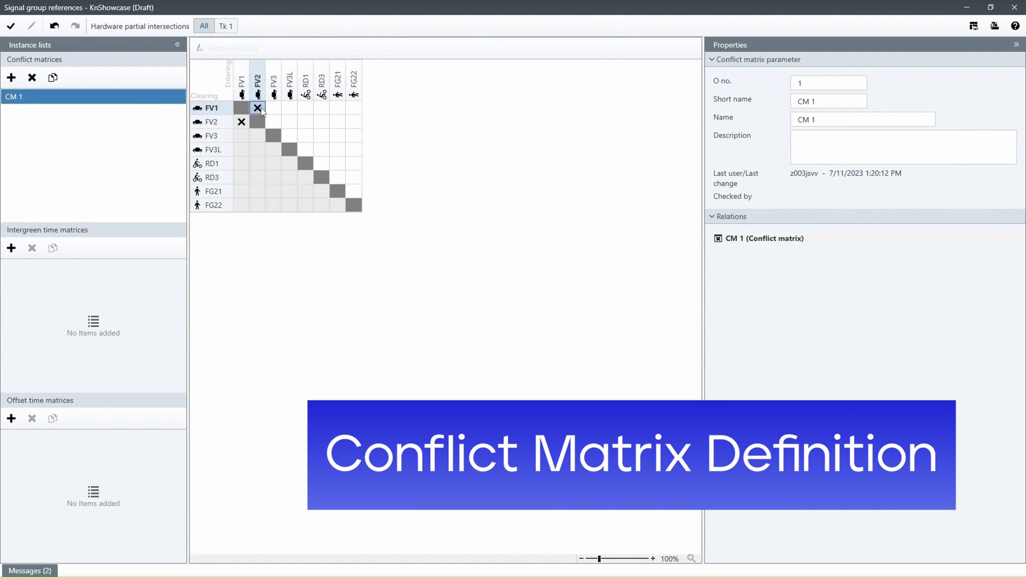
pyautogui.click(289, 108)
pyautogui.click(274, 123)
pyautogui.click(291, 123)
# Mark FV2 conflicting with RD1, RD3, FG21, and FV3L with RD1, RD3, FG22.
pyautogui.click(306, 123)
pyautogui.click(322, 122)
pyautogui.click(338, 122)
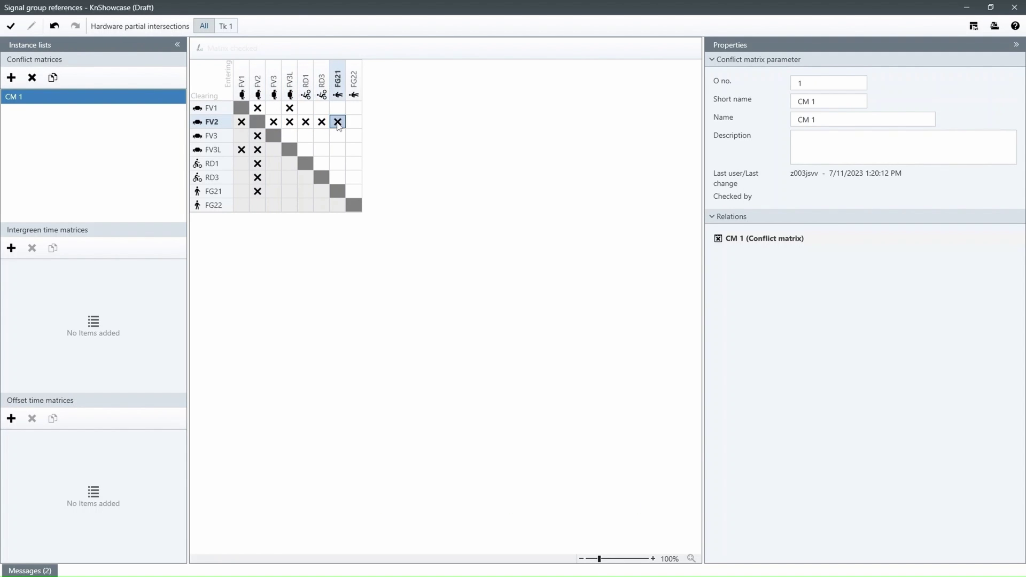
pyautogui.click(304, 149)
pyautogui.click(321, 149)
pyautogui.click(354, 150)
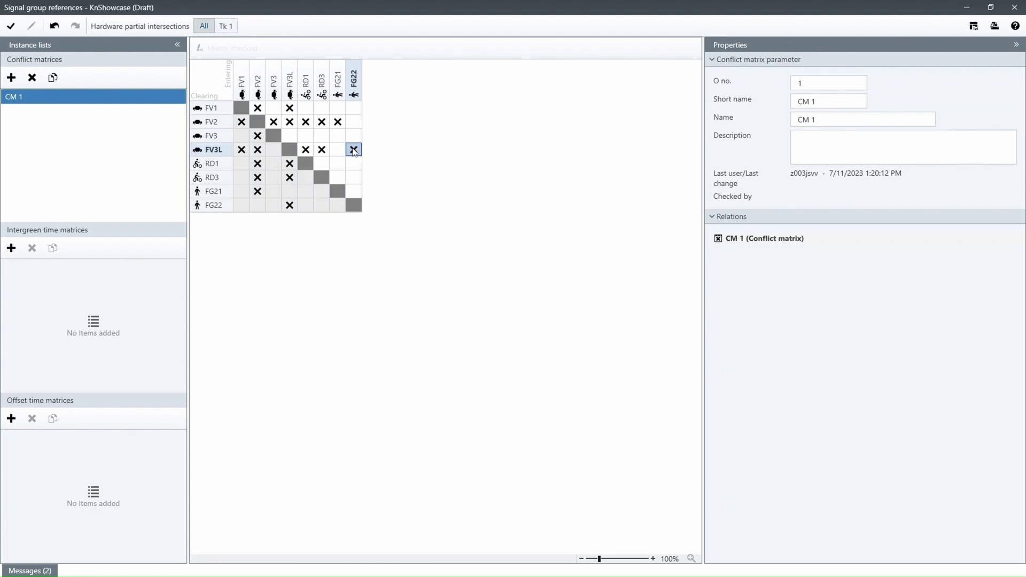
# Add intergreen matrix IT 1 based on conflict matrix CM 1 and select the FV1/FV2 cell.
pyautogui.click(11, 248)
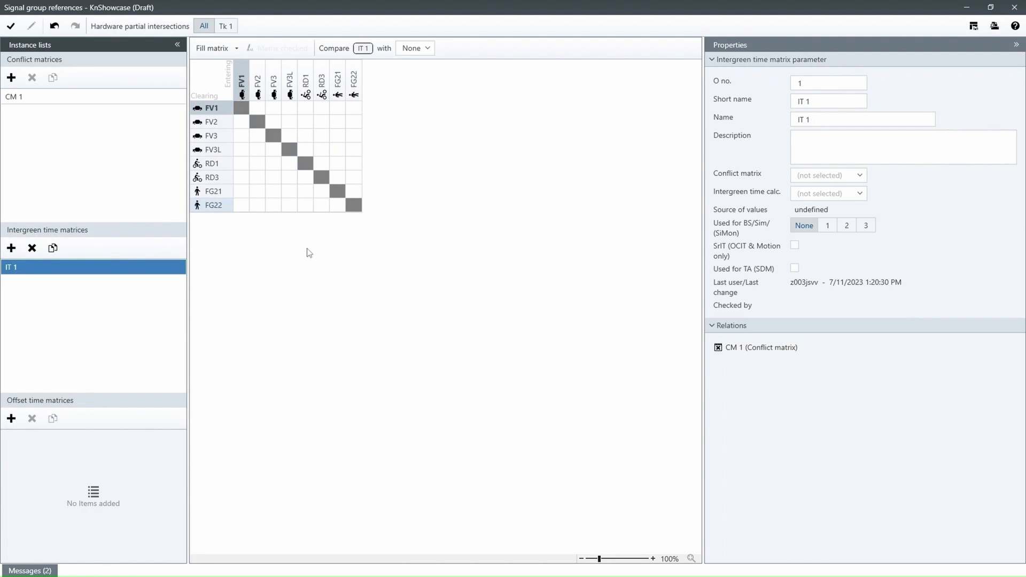
pyautogui.click(809, 178)
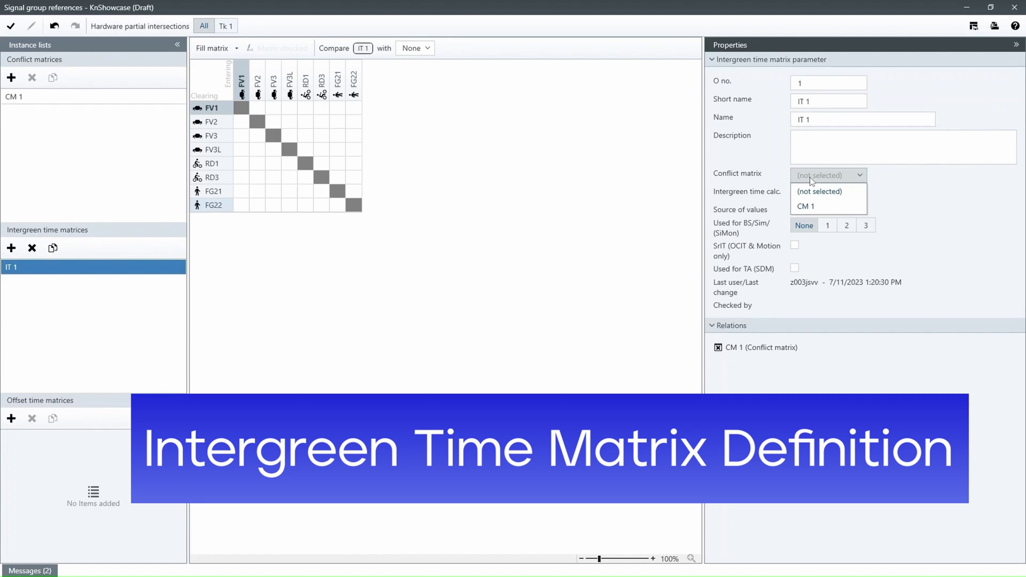
pyautogui.click(811, 207)
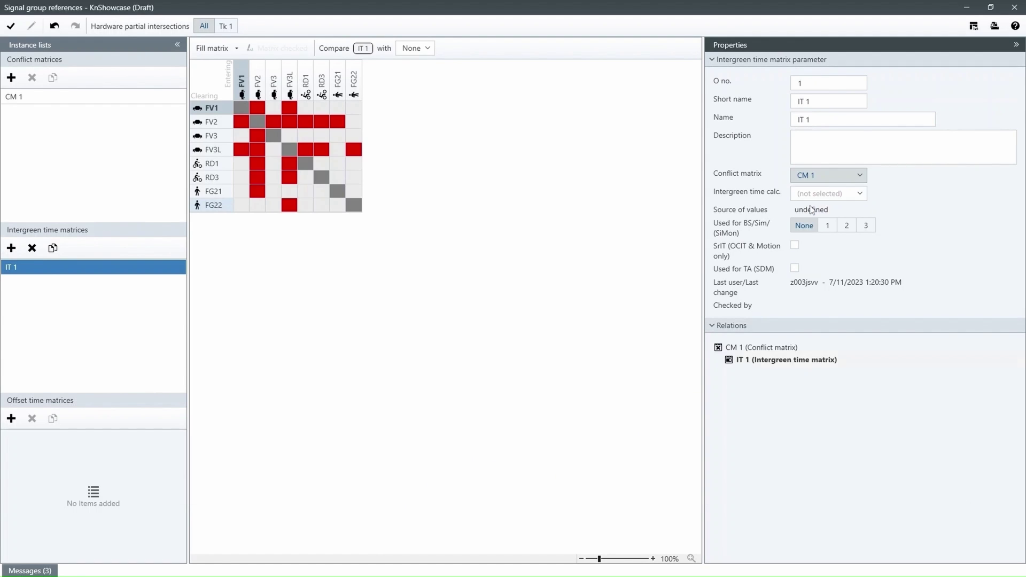
pyautogui.click(263, 110)
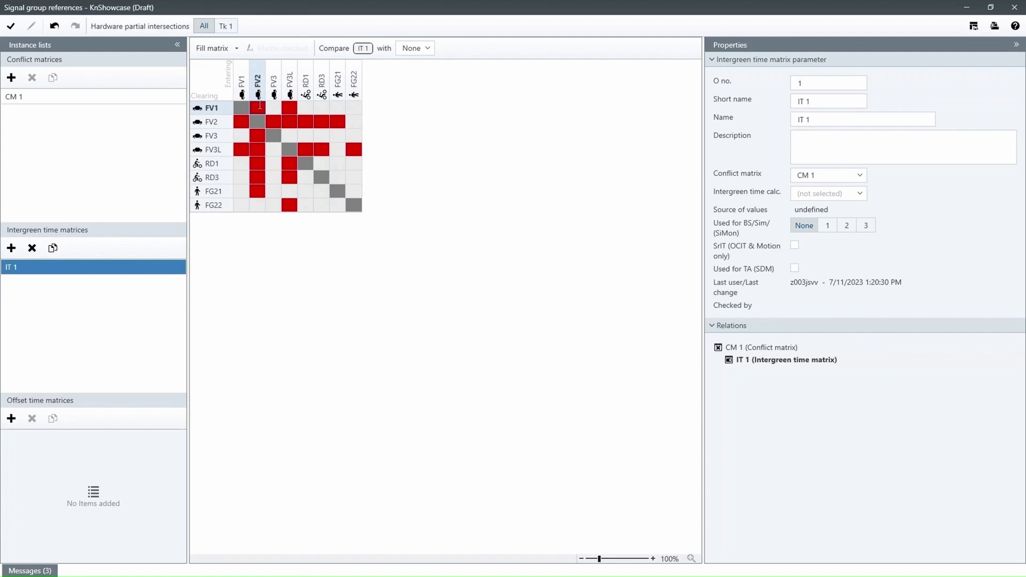
# Enter intergreen time 5 in every conflicting cell of the FV1 and FV2 rows.
pyautogui.write('5')
pyautogui.click(289, 108)
pyautogui.write('5')
pyautogui.click(241, 120)
pyautogui.write('5')
pyautogui.click(271, 123)
pyautogui.write('5')
pyautogui.click(289, 122)
pyautogui.write('5')
pyautogui.click(305, 122)
pyautogui.write('5')
pyautogui.click(321, 122)
pyautogui.write('5')
pyautogui.click(337, 122)
pyautogui.write('5')
# Enter intergreen time 5 in every conflicting cell of the FV3 and FV3L rows.
pyautogui.click(257, 137)
pyautogui.write('5')
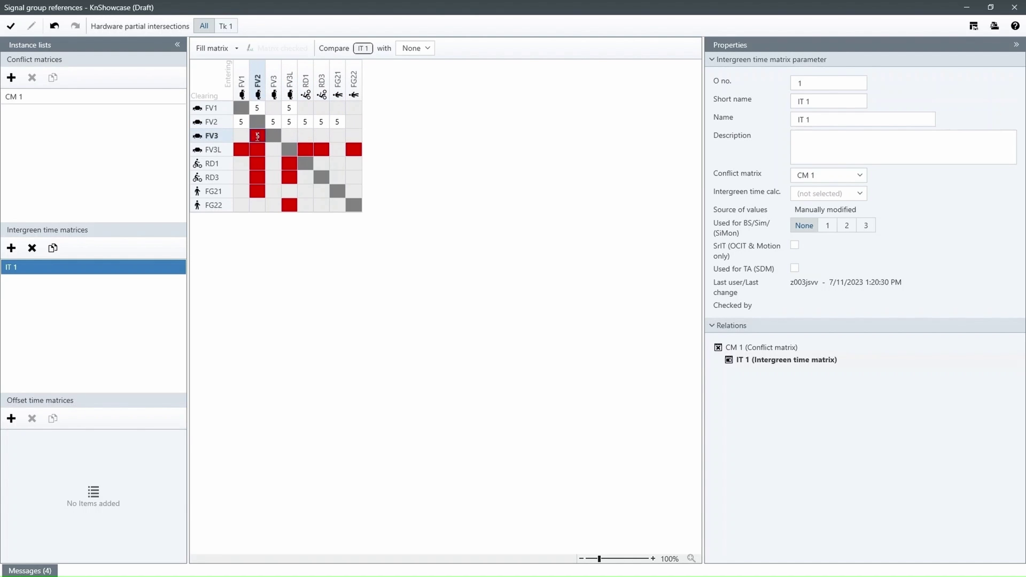
pyautogui.click(240, 149)
pyautogui.write('5')
pyautogui.click(256, 150)
pyautogui.write('5')
pyautogui.click(307, 151)
pyautogui.write('5')
pyautogui.click(321, 149)
pyautogui.write('5')
pyautogui.click(353, 149)
pyautogui.write('5')
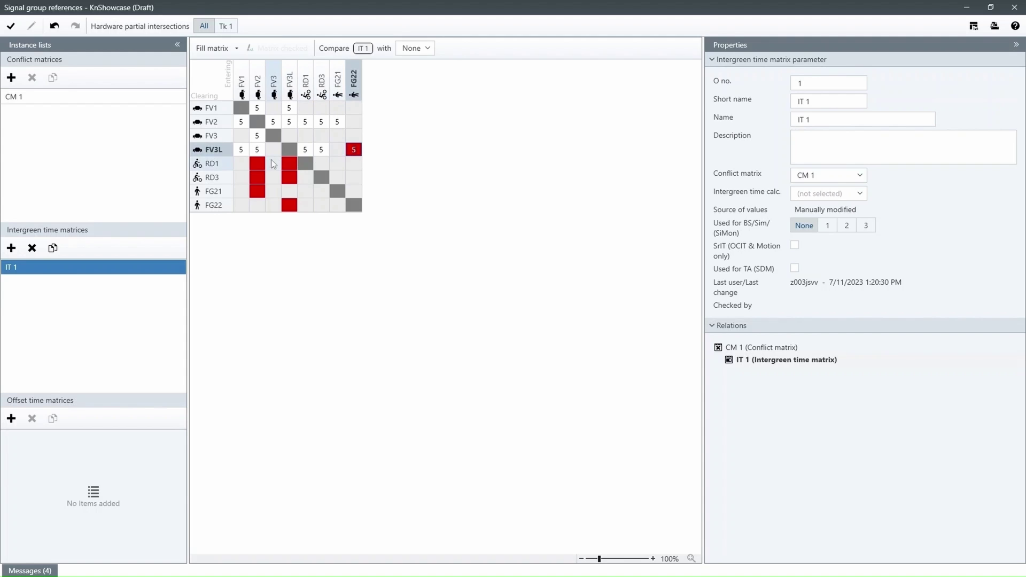
# Enter intergreen time 5 in the conflicting cells of the RD1, RD3, FG21 and FG22 rows.
pyautogui.click(257, 164)
pyautogui.write('5')
pyautogui.click(289, 166)
pyautogui.write('5')
pyautogui.click(260, 175)
pyautogui.write('5')
pyautogui.click(289, 177)
pyautogui.write('5')
pyautogui.click(263, 190)
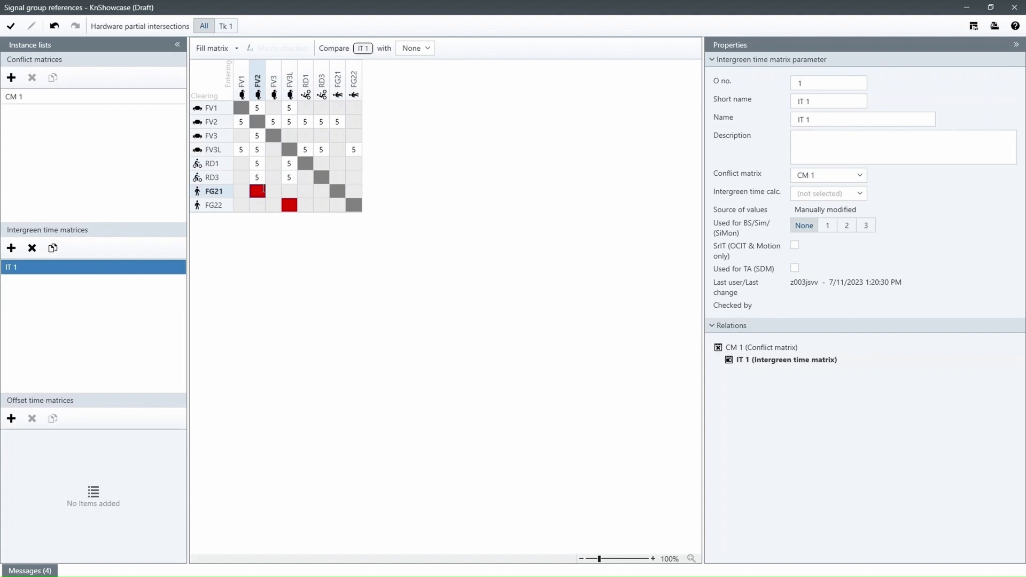
pyautogui.write('5')
pyautogui.click(289, 205)
pyautogui.write('5')
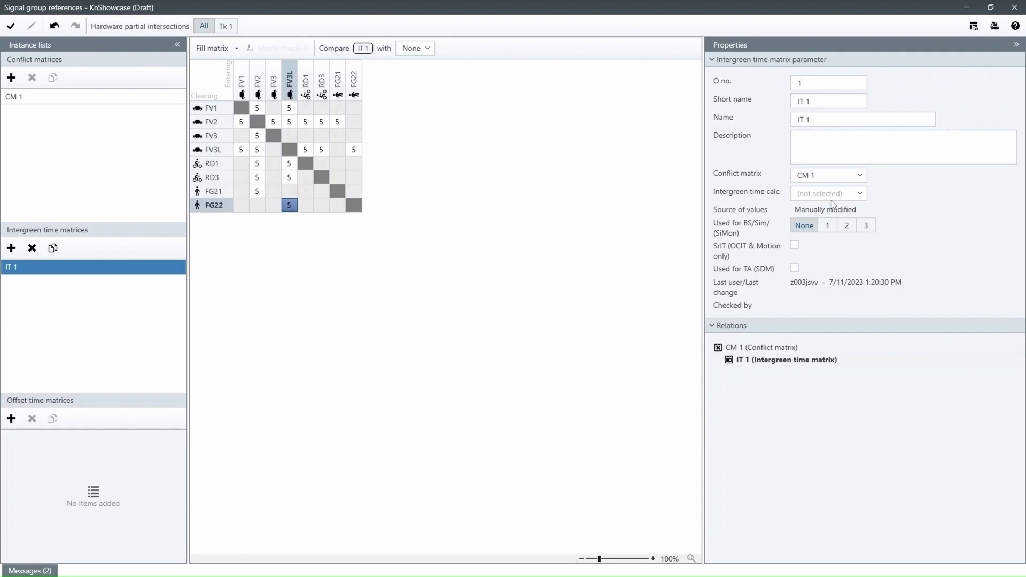
# Choose ITC 1 as the intergreen time calculation for IT 1.
pyautogui.click(796, 194)
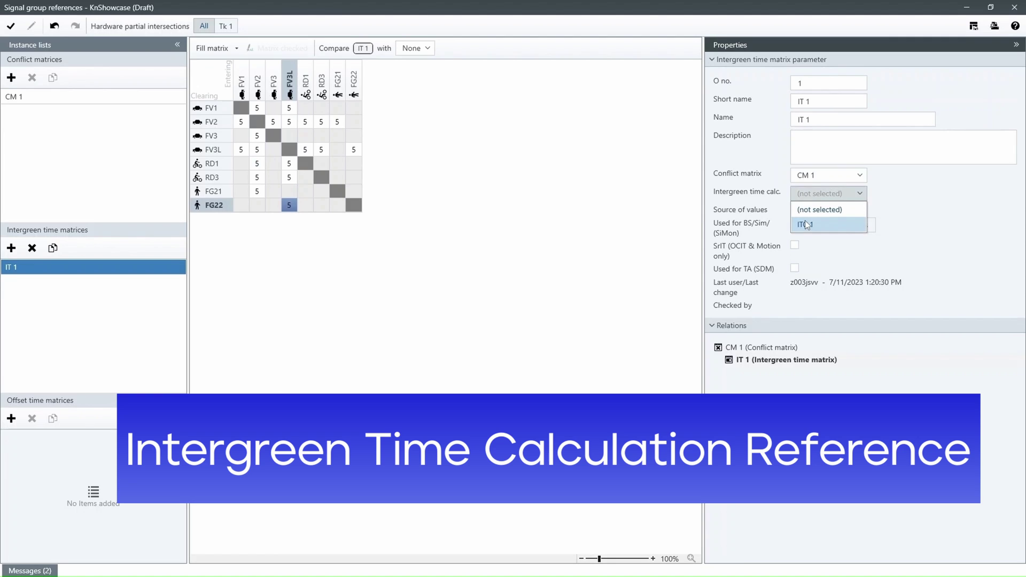
pyautogui.click(805, 225)
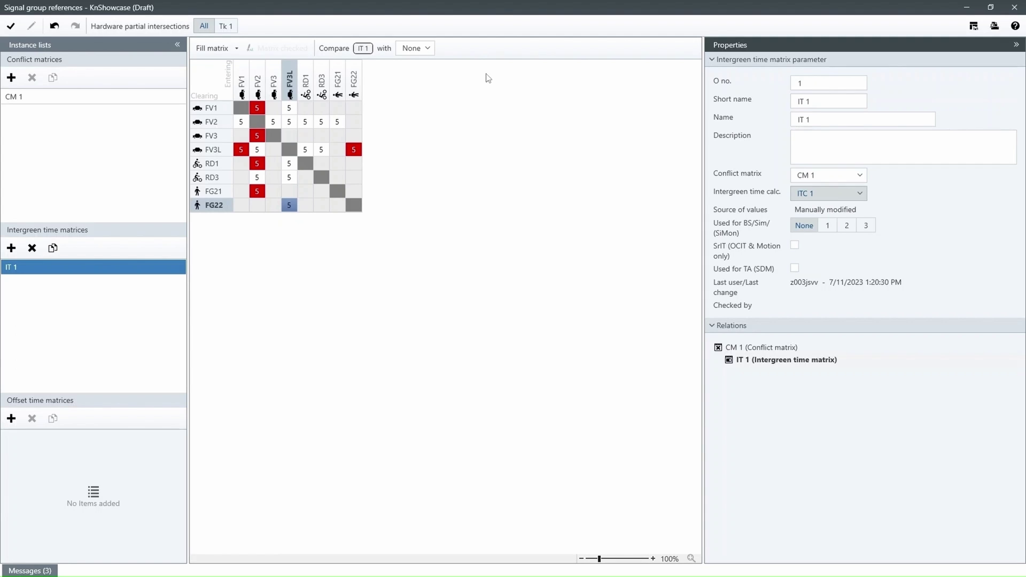
pyautogui.click(429, 51)
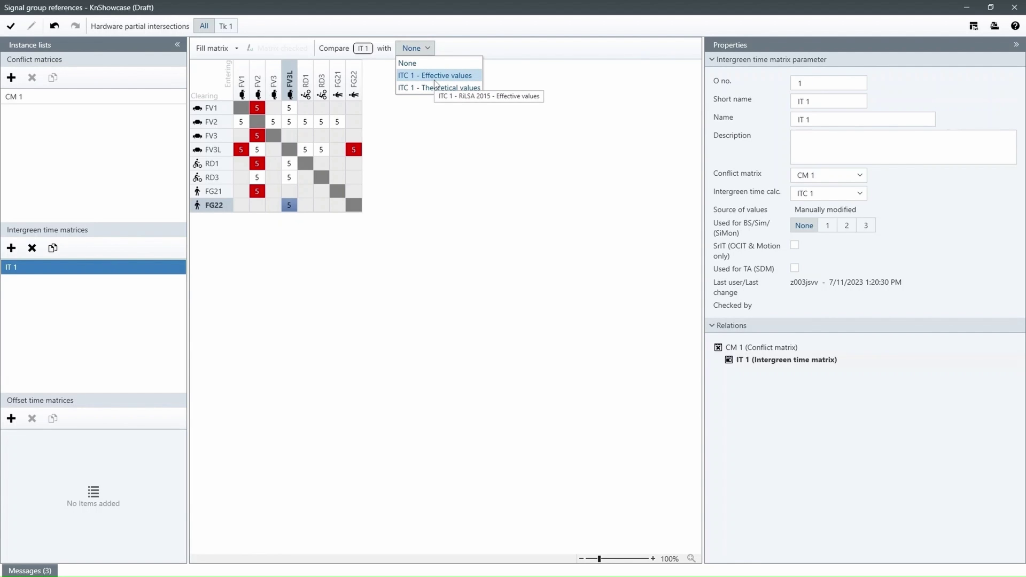
# Compare IT 1 with ITC 1 effective values and fill the matrix with all effective values.
pyautogui.click(434, 78)
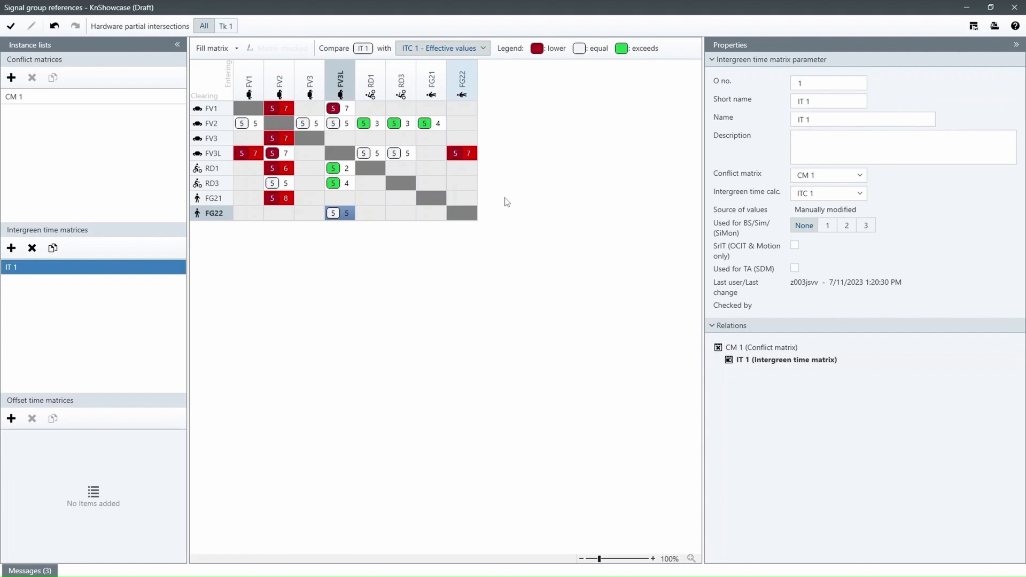
pyautogui.click(228, 50)
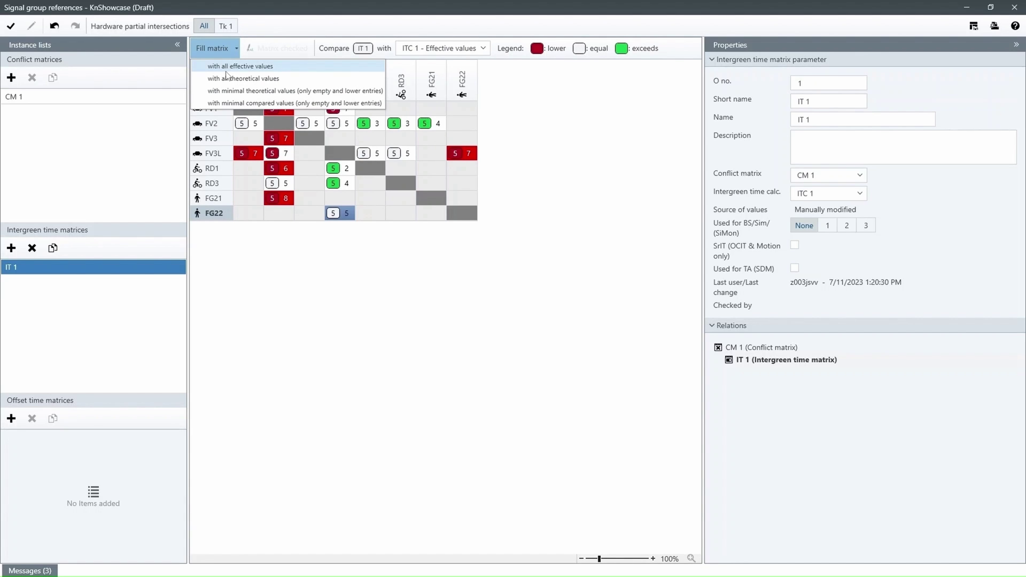
pyautogui.click(226, 68)
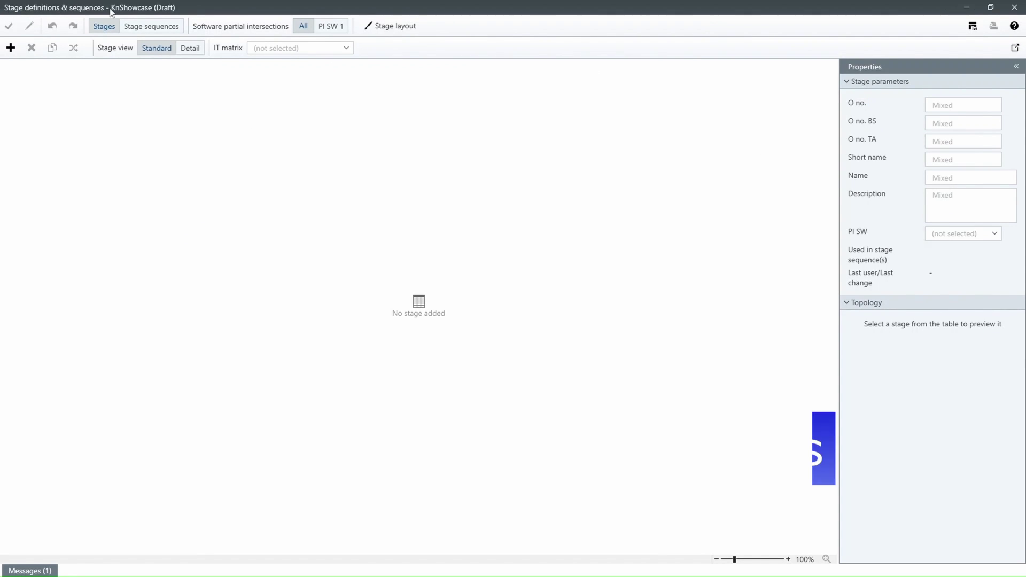
# Add stage St 1 with FV1, FV3, RD1, RD3, FG21, FG22 green, checked against IT 1.
pyautogui.click(14, 53)
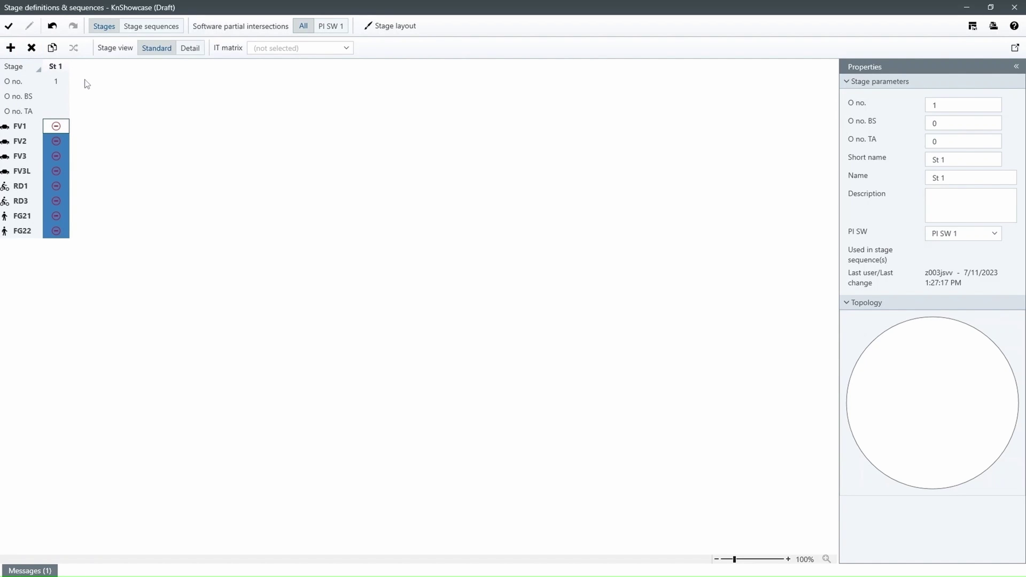
pyautogui.click(56, 126)
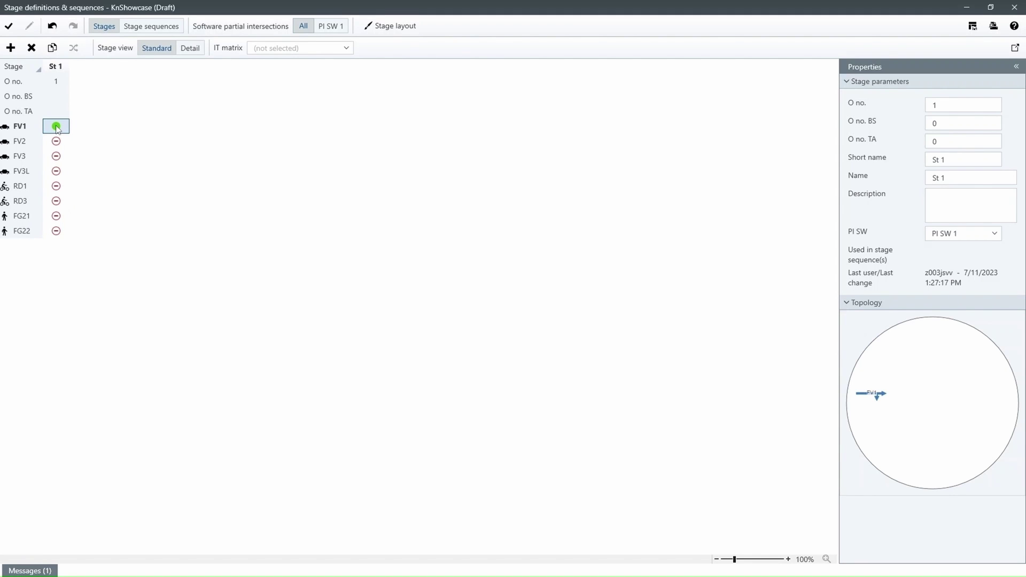
pyautogui.click(56, 156)
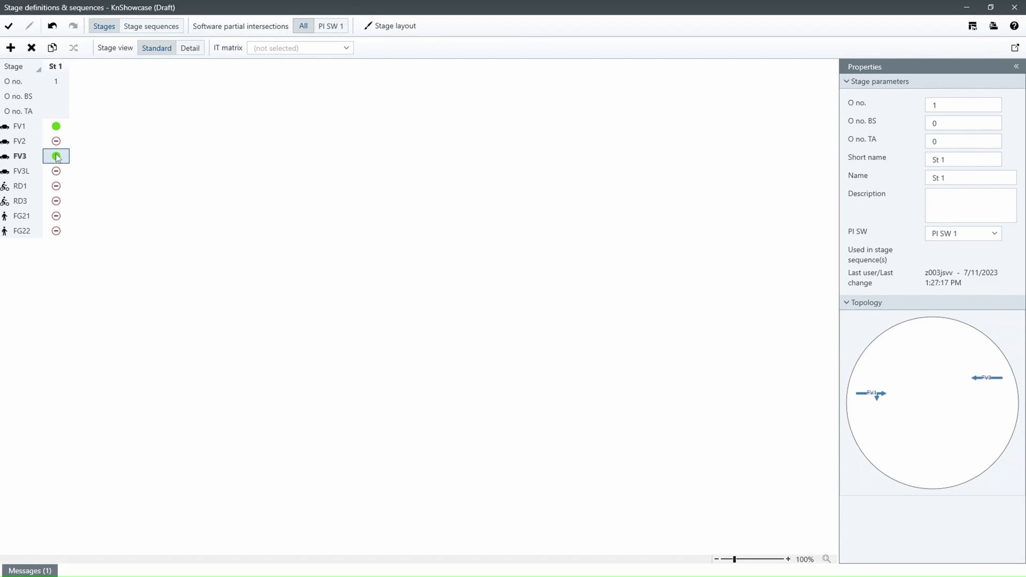
pyautogui.click(56, 186)
pyautogui.click(57, 201)
pyautogui.click(56, 216)
pyautogui.click(57, 231)
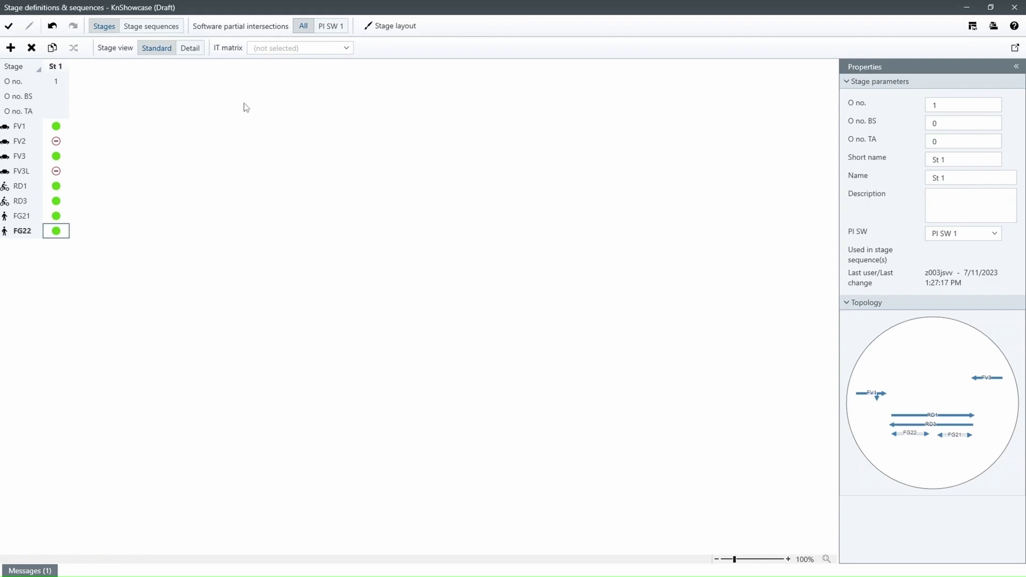
pyautogui.click(297, 51)
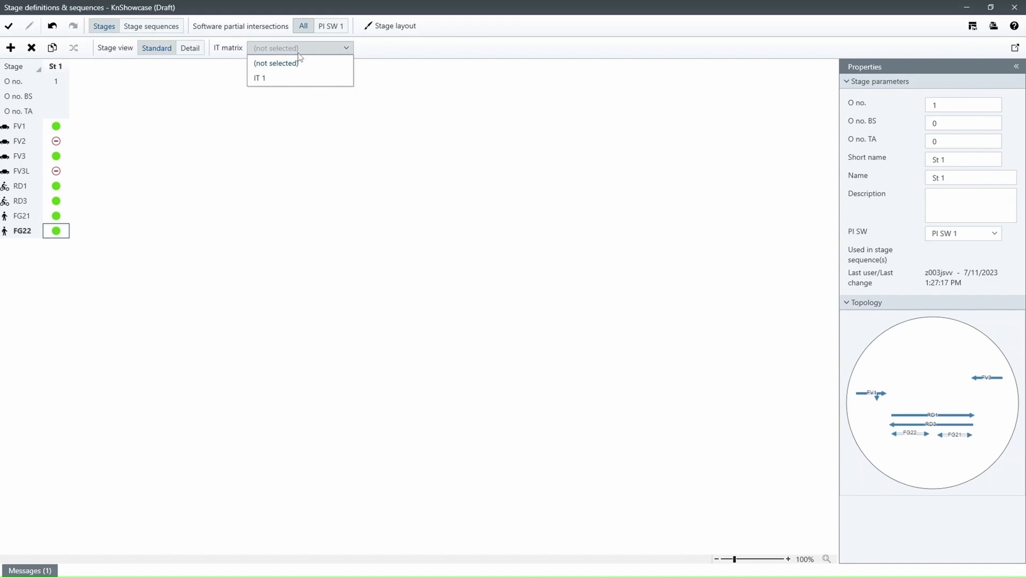
pyautogui.click(287, 79)
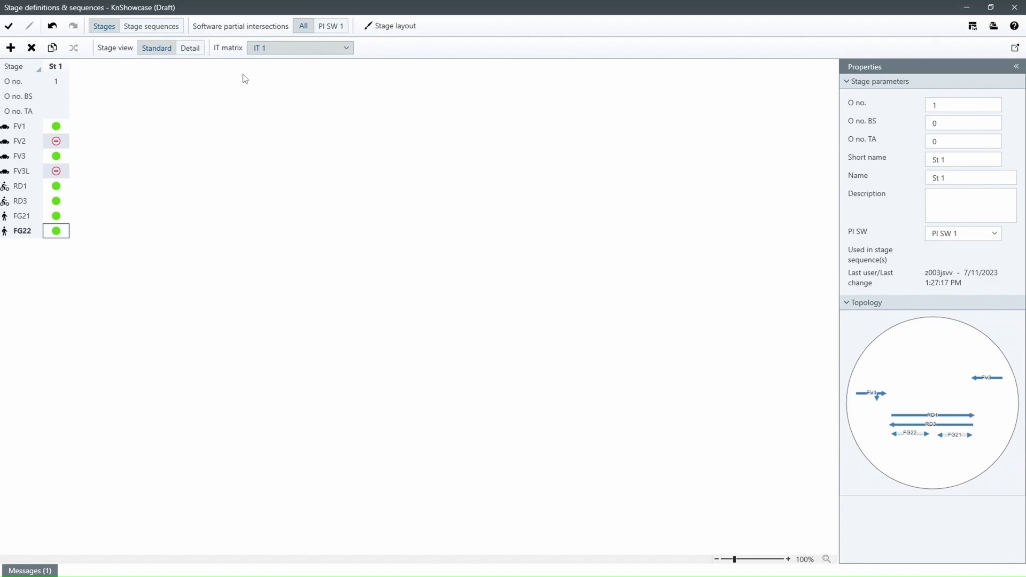
# Add stages St 2–St 4: FV3, FV3L green in St 2; FV2 in St 3; FV3, FV3L in St 4.
pyautogui.click(18, 55)
pyautogui.click(18, 54)
pyautogui.click(19, 54)
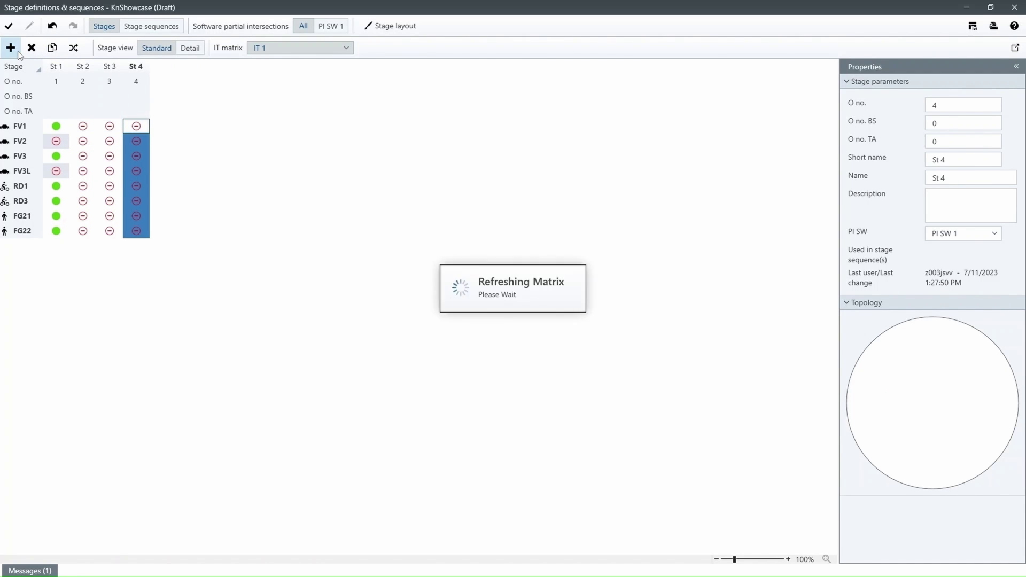
pyautogui.click(83, 156)
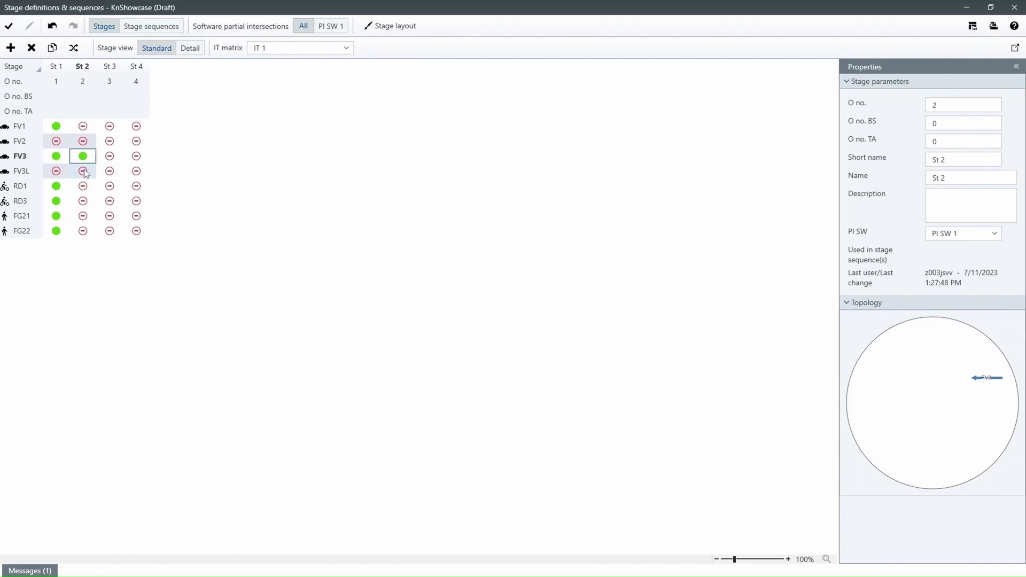
pyautogui.click(82, 171)
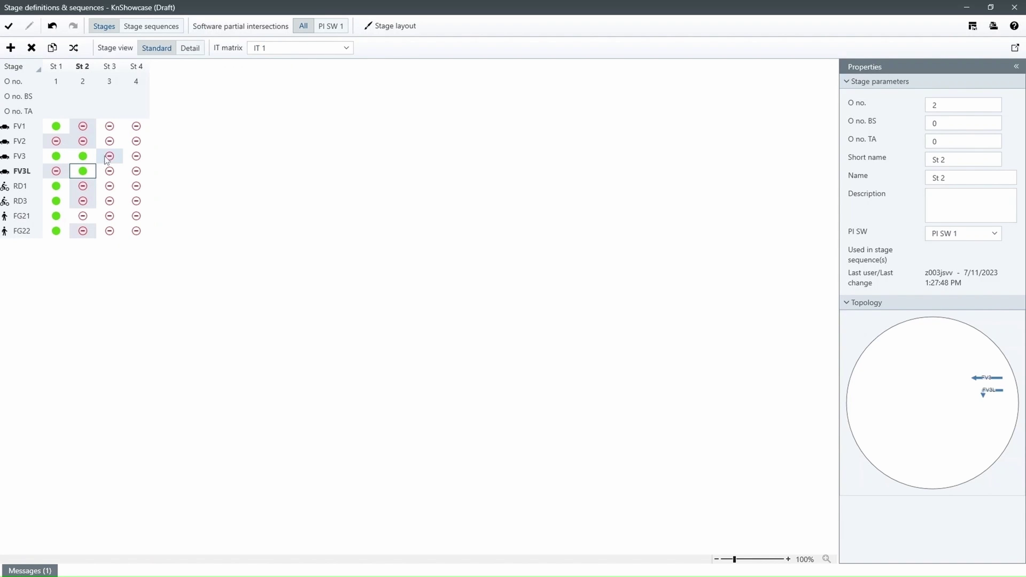
pyautogui.click(109, 141)
pyautogui.click(141, 155)
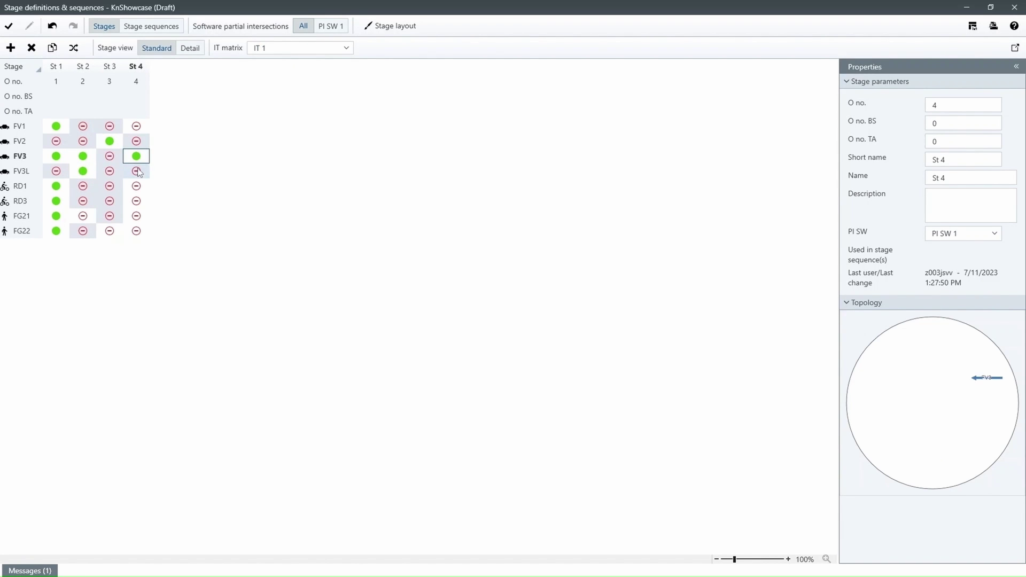
pyautogui.click(137, 172)
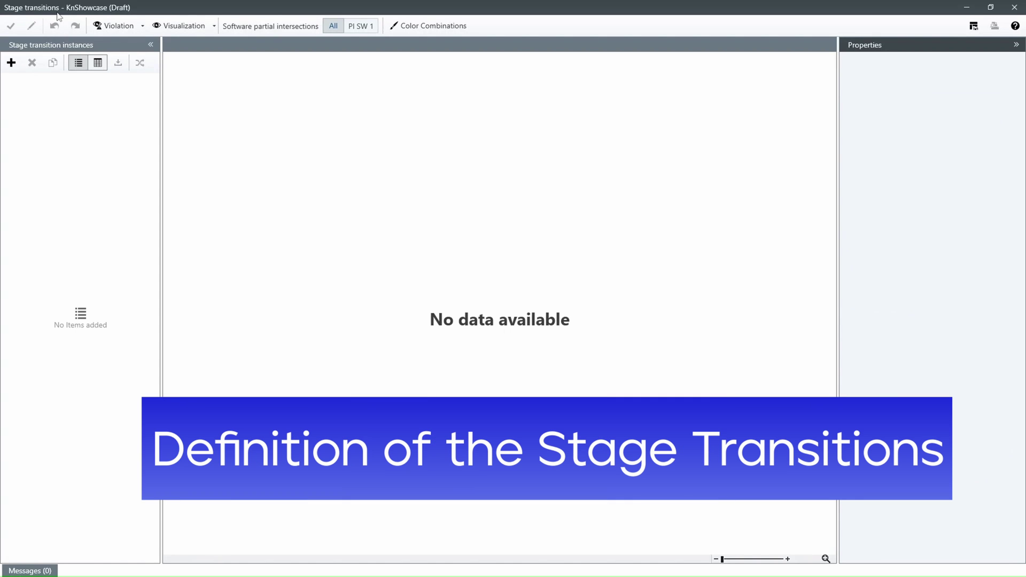
# Create transition St 1->St 2 from stage St 1 to St 2 with generated name and matrix IT 1.
pyautogui.click(15, 69)
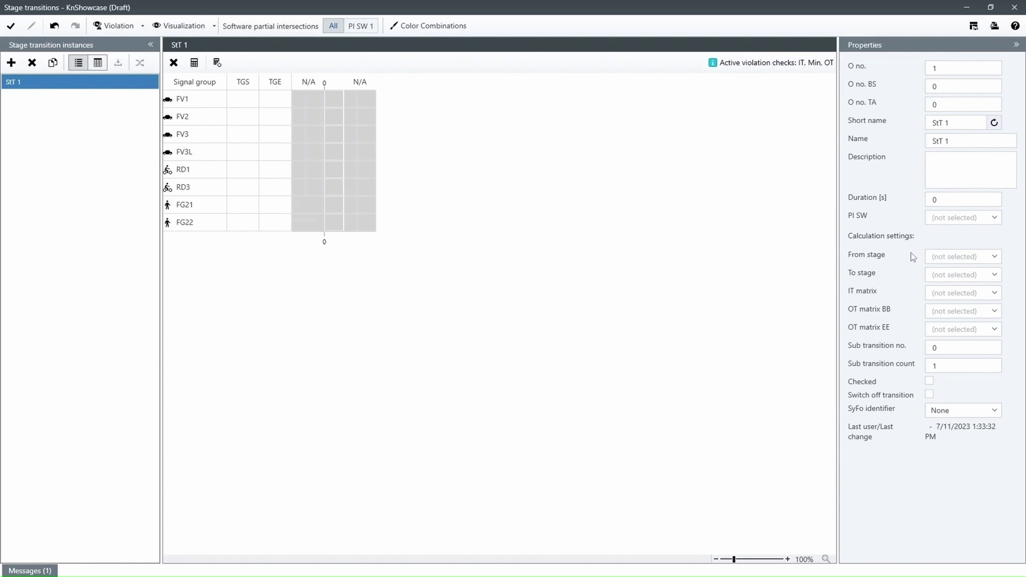
pyautogui.click(941, 257)
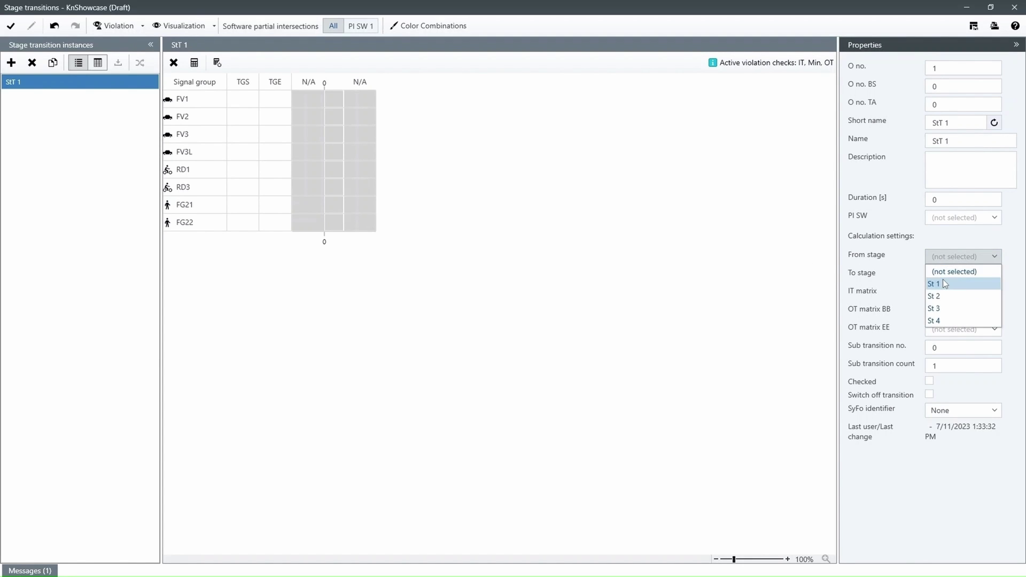
pyautogui.click(943, 284)
pyautogui.click(944, 275)
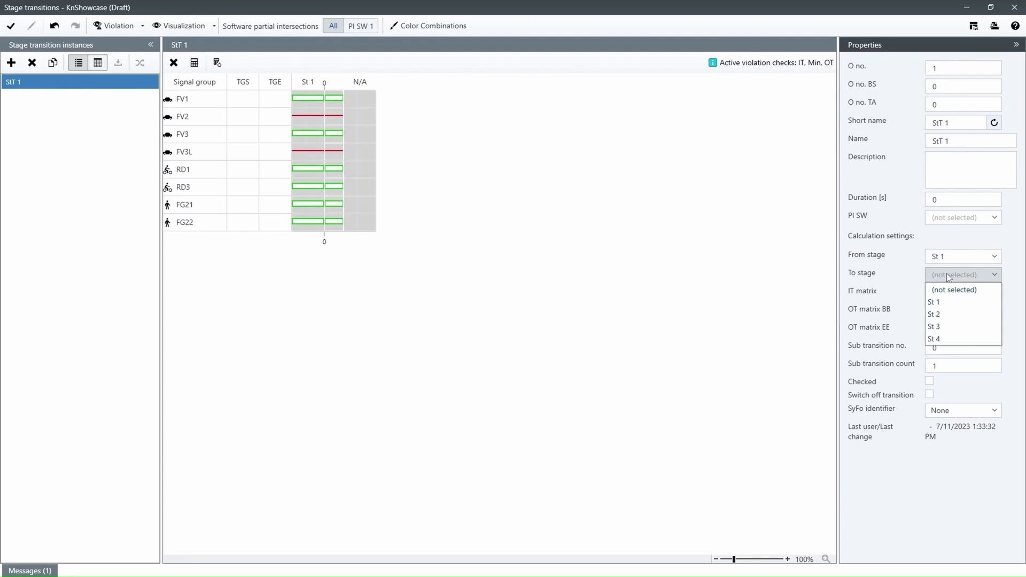
pyautogui.click(947, 310)
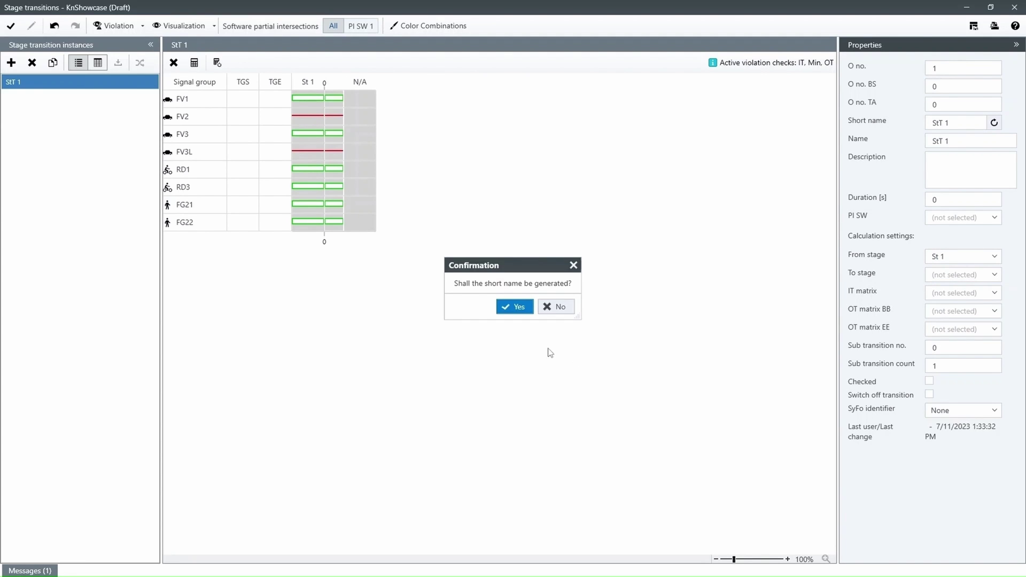
pyautogui.click(523, 310)
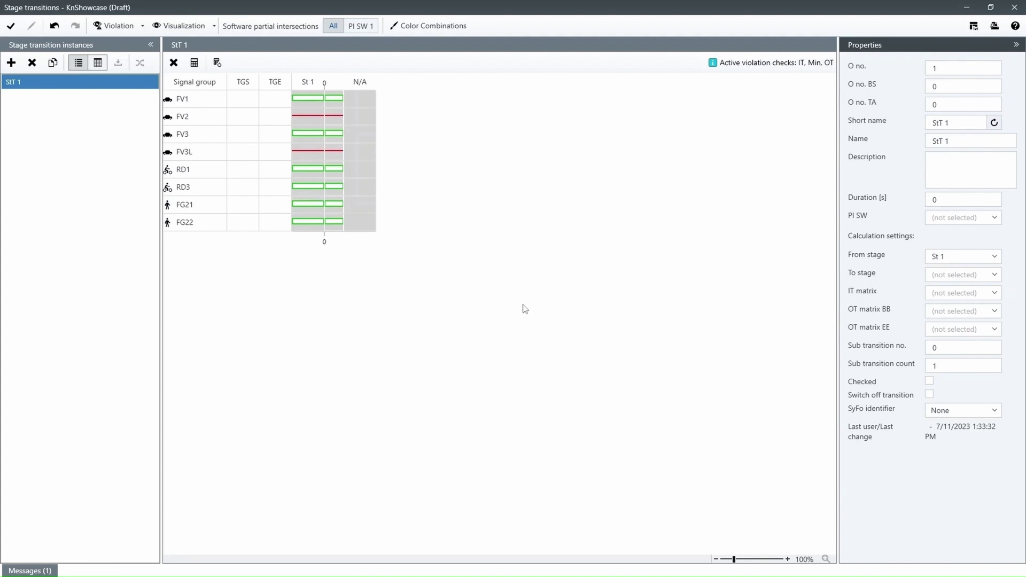
pyautogui.click(942, 294)
pyautogui.click(941, 317)
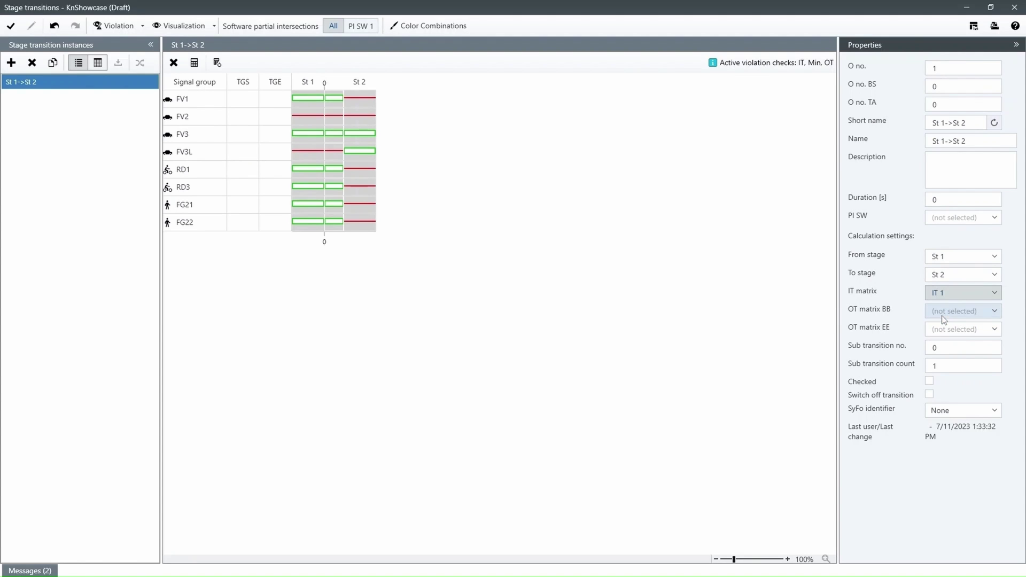
pyautogui.click(974, 124)
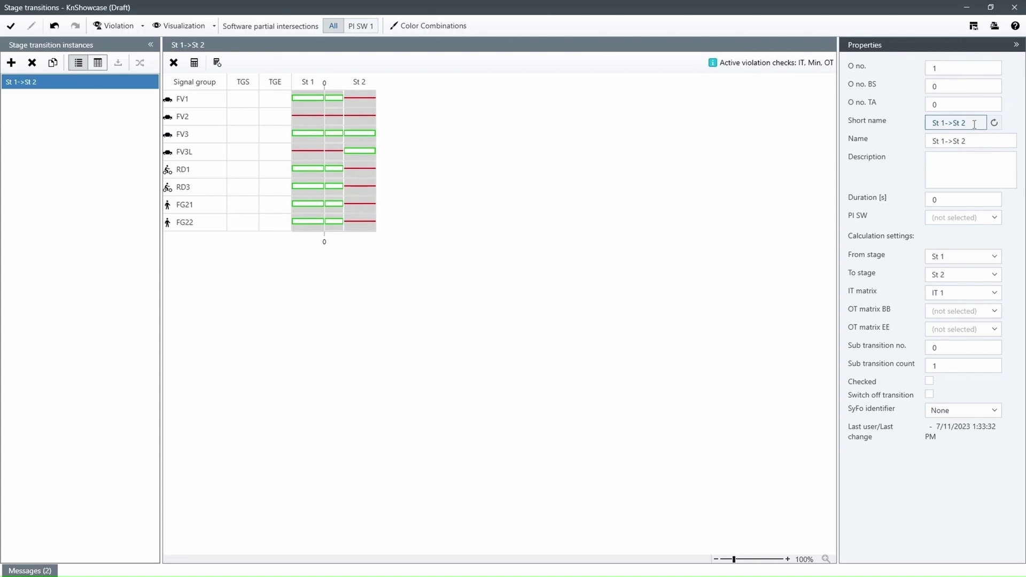
pyautogui.write('test')
pyautogui.click(977, 142)
pyautogui.write('test')
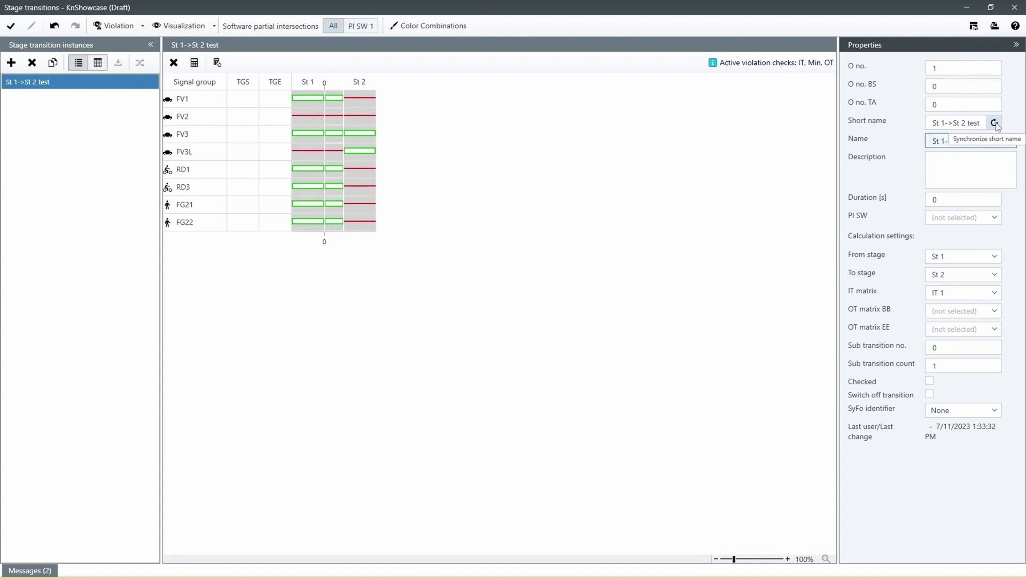
pyautogui.click(994, 123)
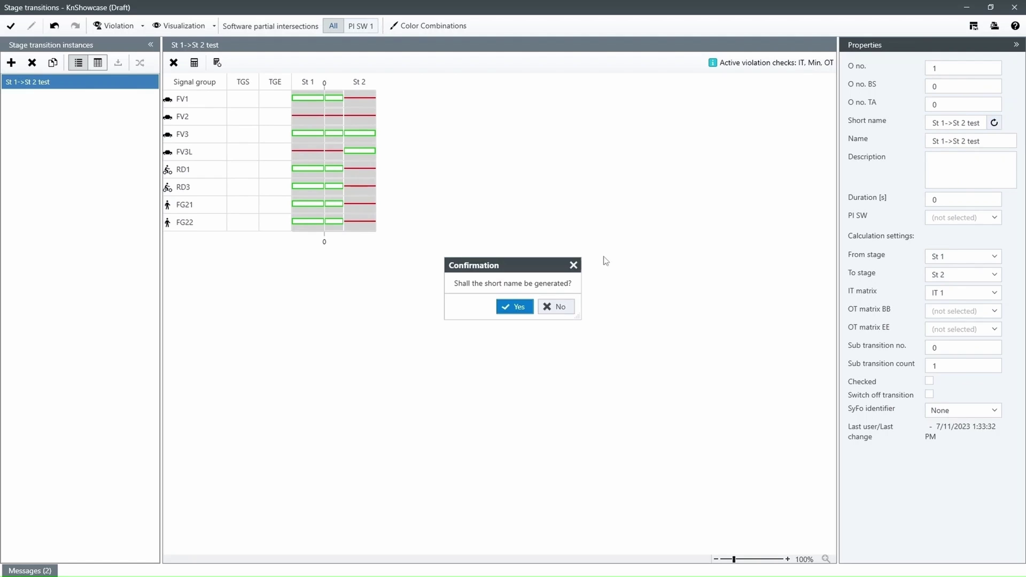
pyautogui.click(510, 308)
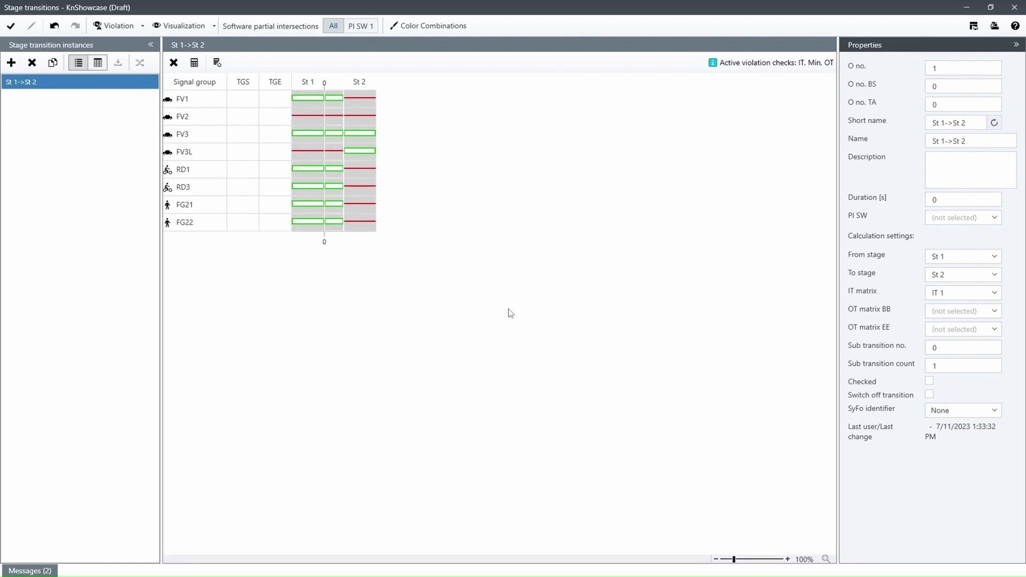
# Start the calculation of the St 1->St 2 transition.
pyautogui.click(194, 63)
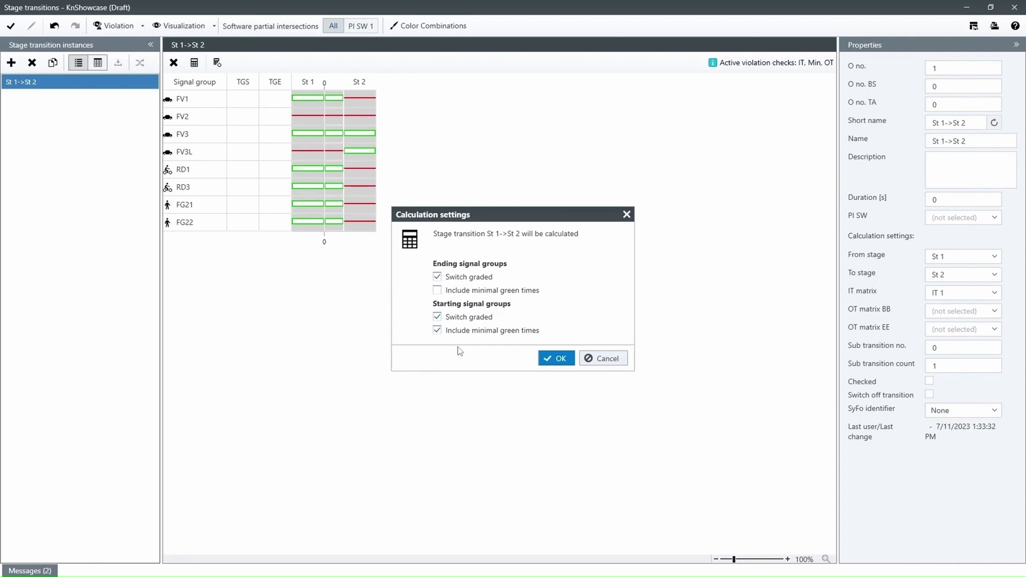
pyautogui.click(559, 359)
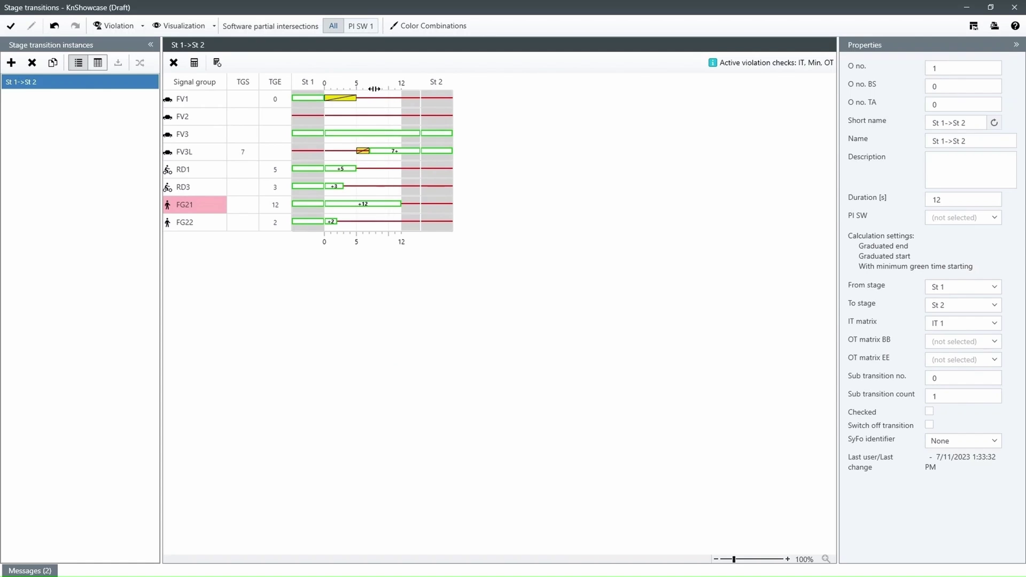
pyautogui.moveTo(372, 85); pyautogui.dragTo(448, 85)
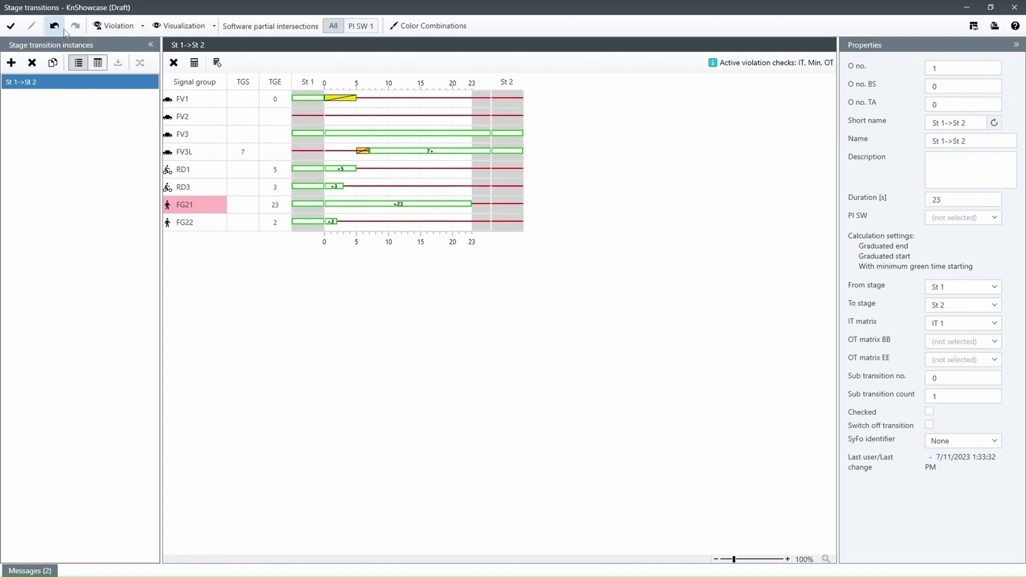
# Create transition St 2->St 3 with interim matrix IT 1 and calculate it.
pyautogui.click(18, 64)
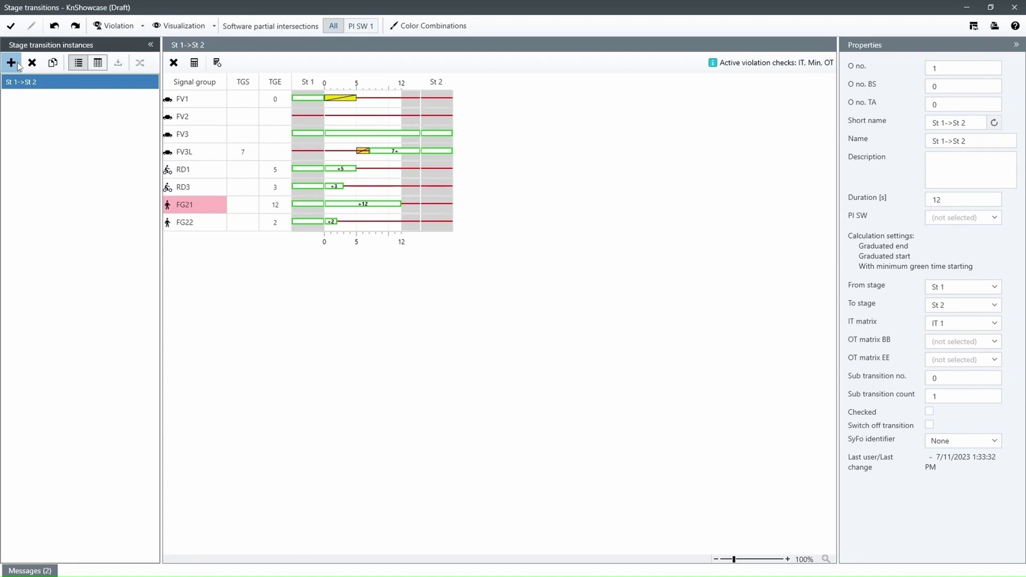
pyautogui.click(948, 257)
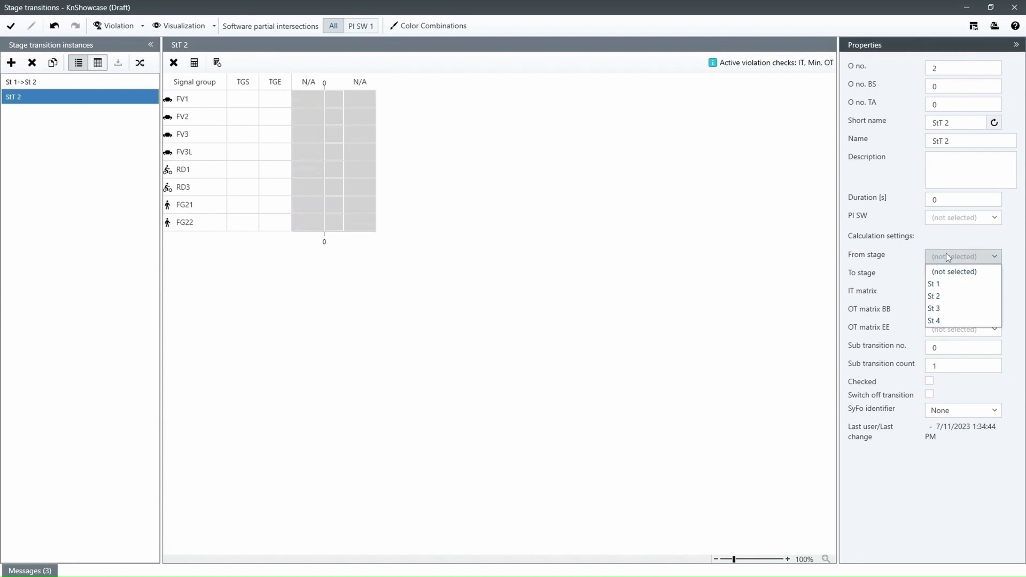
pyautogui.click(942, 296)
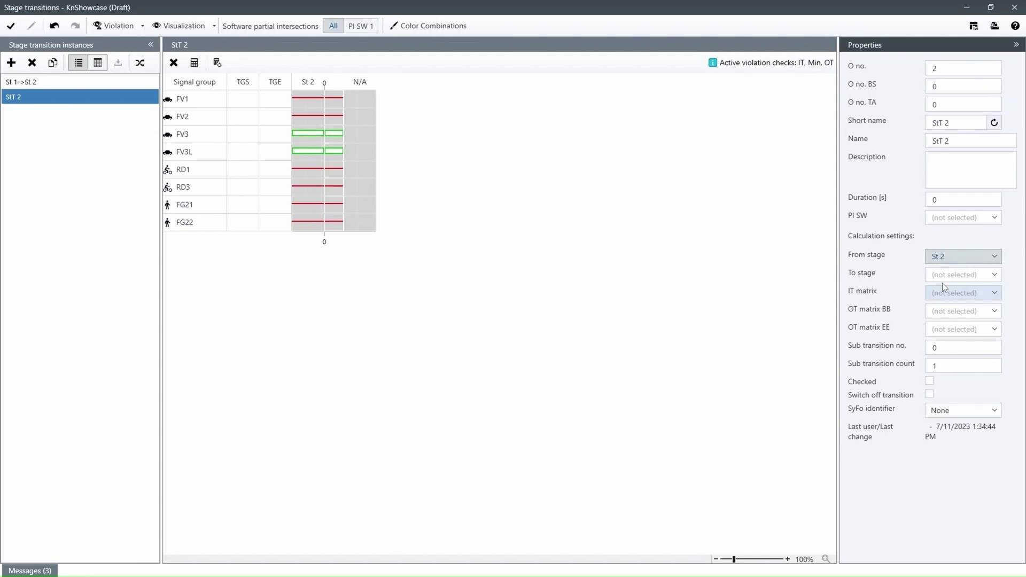
pyautogui.click(948, 276)
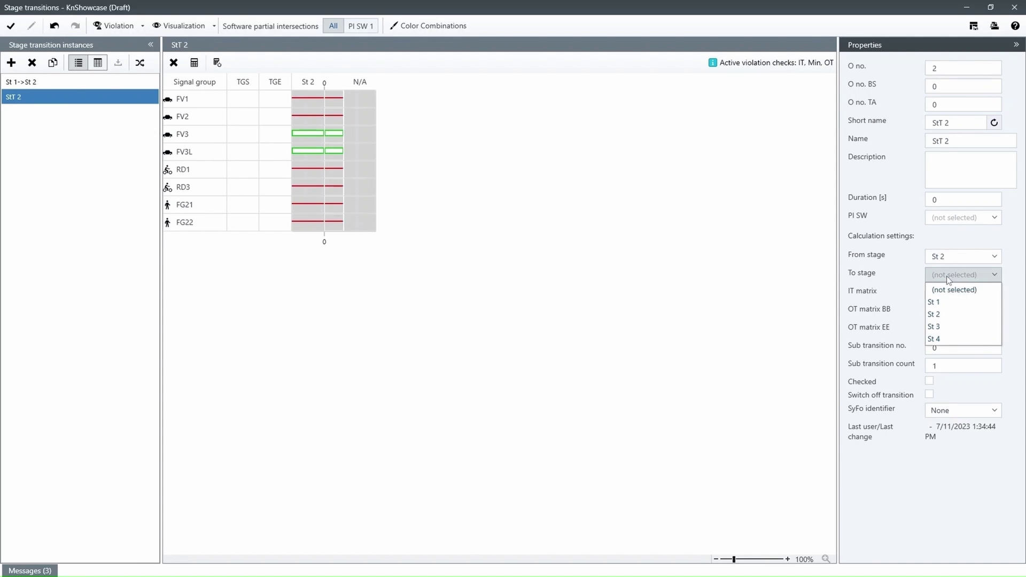
pyautogui.click(940, 327)
pyautogui.click(531, 310)
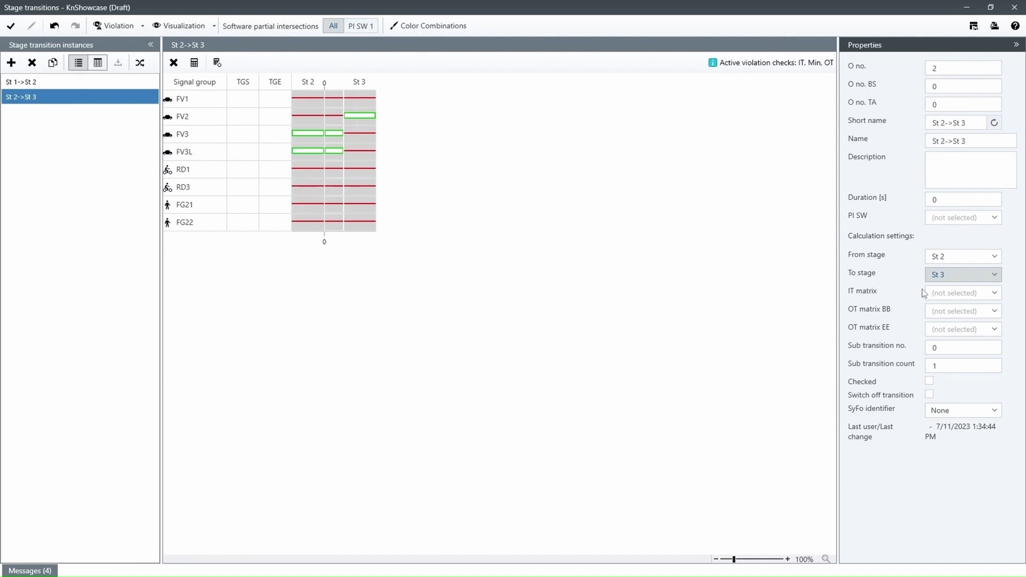
pyautogui.click(943, 297)
pyautogui.click(938, 321)
pyautogui.click(194, 63)
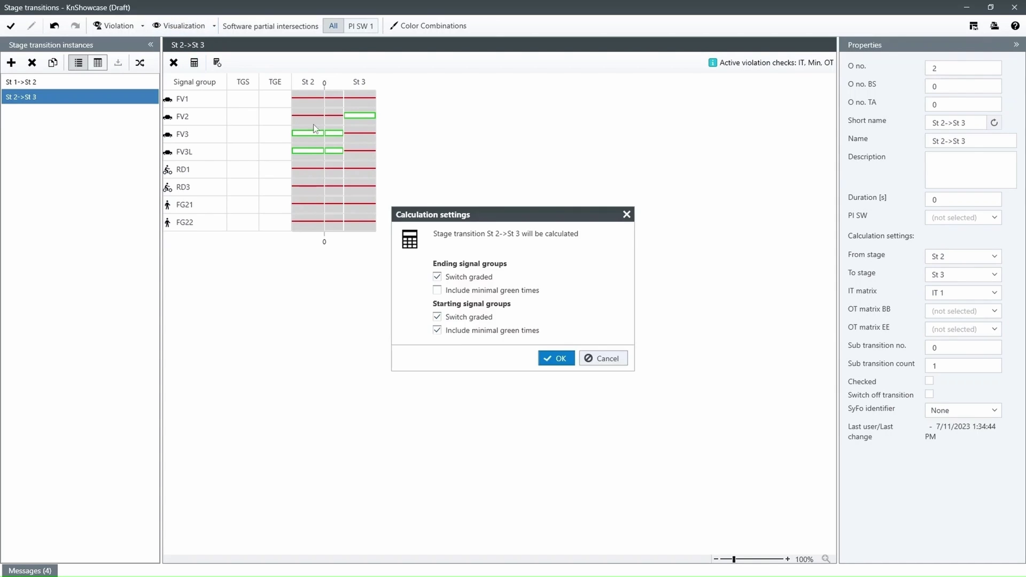
pyautogui.click(551, 359)
# Create transition St 3->St 4 with interim matrix IT 1 and calculate it.
pyautogui.click(12, 62)
pyautogui.click(950, 260)
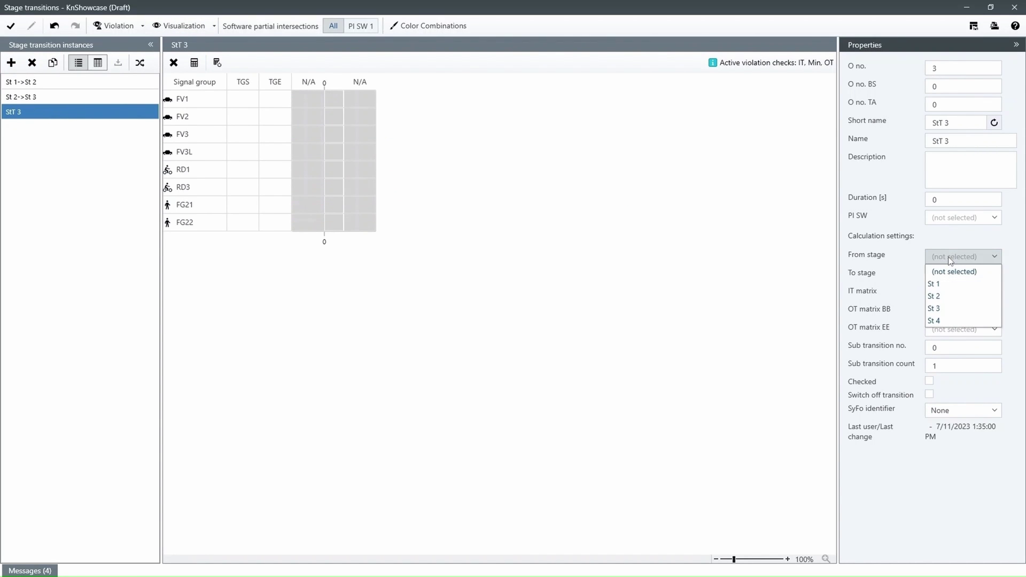
pyautogui.click(933, 309)
pyautogui.click(962, 275)
pyautogui.click(514, 309)
pyautogui.click(943, 292)
pyautogui.click(936, 321)
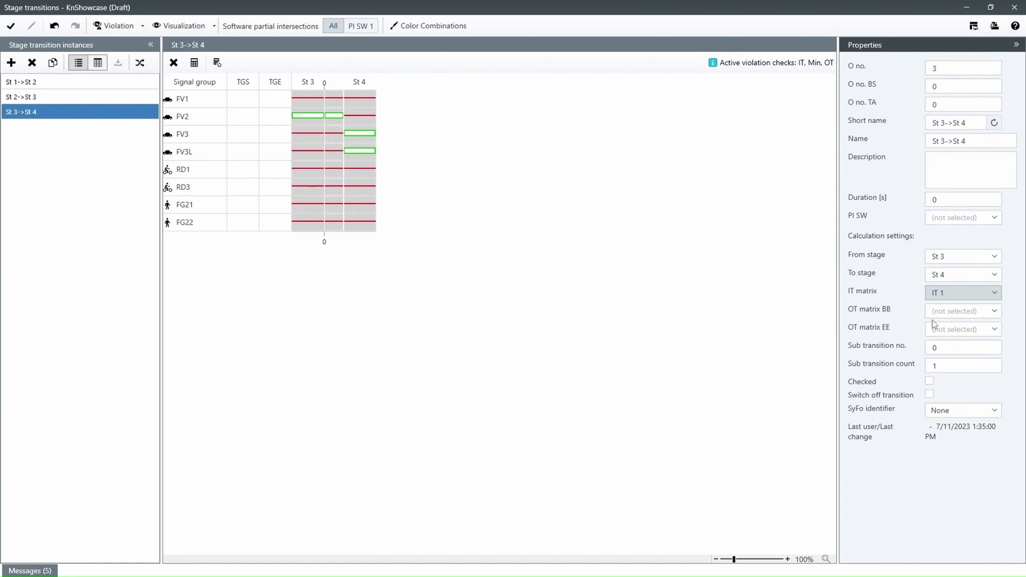
pyautogui.click(194, 62)
pyautogui.click(552, 359)
# Create transition St 4->St 1 with interim matrix IT 1 and calculate it.
pyautogui.click(11, 62)
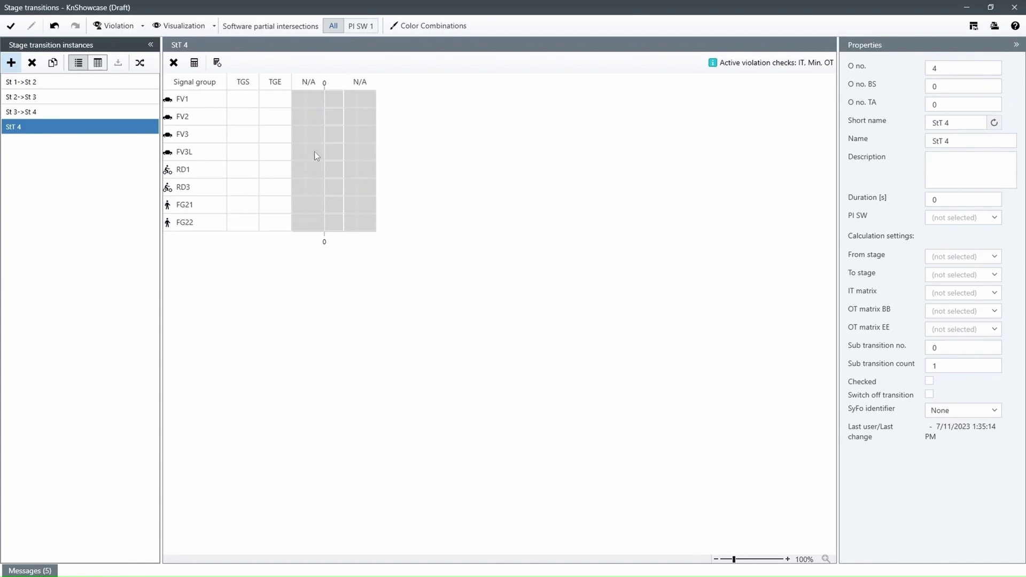
pyautogui.click(962, 256)
pyautogui.click(943, 321)
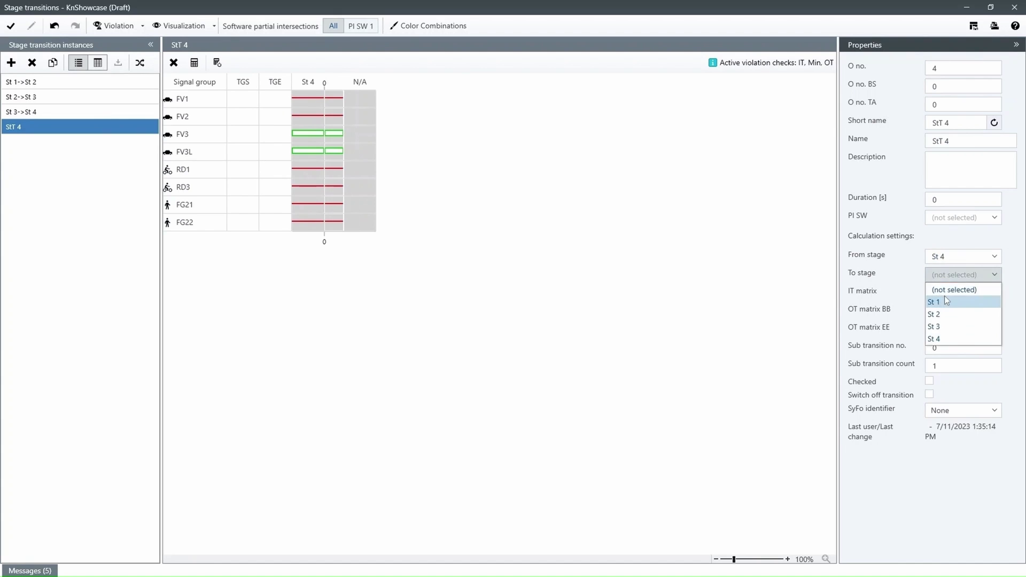
pyautogui.click(946, 299)
pyautogui.click(516, 307)
pyautogui.click(957, 292)
pyautogui.click(941, 320)
pyautogui.click(194, 63)
pyautogui.click(547, 357)
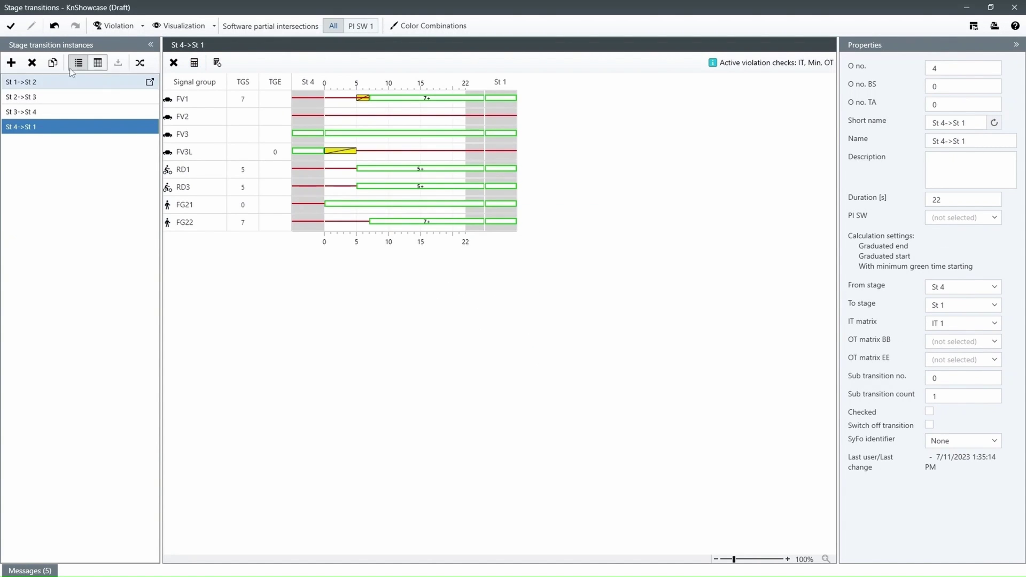
# Apply the transition changes and switch to the Stage sequences view under Stage definitions.
pyautogui.click(10, 26)
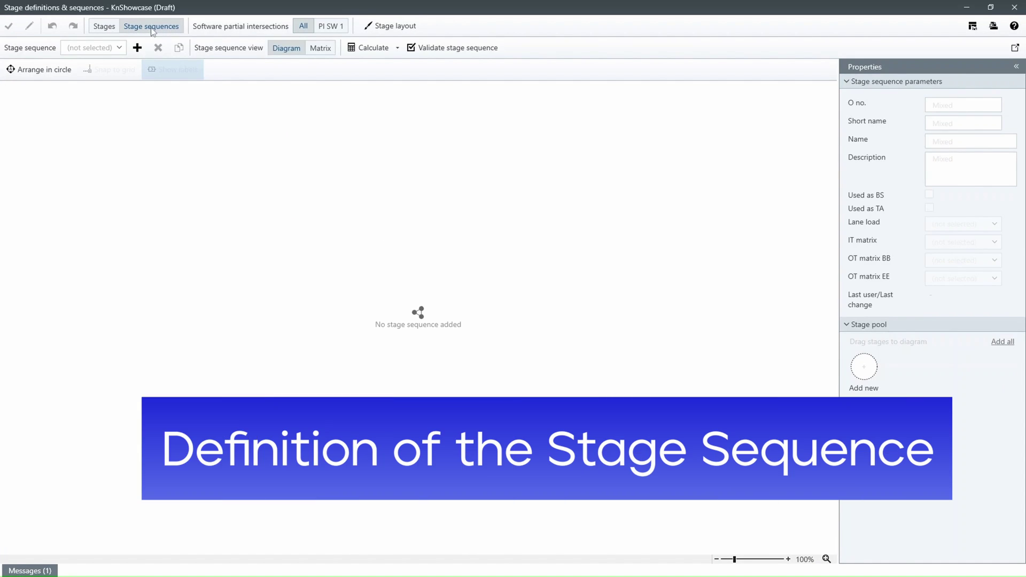
pyautogui.click(105, 26)
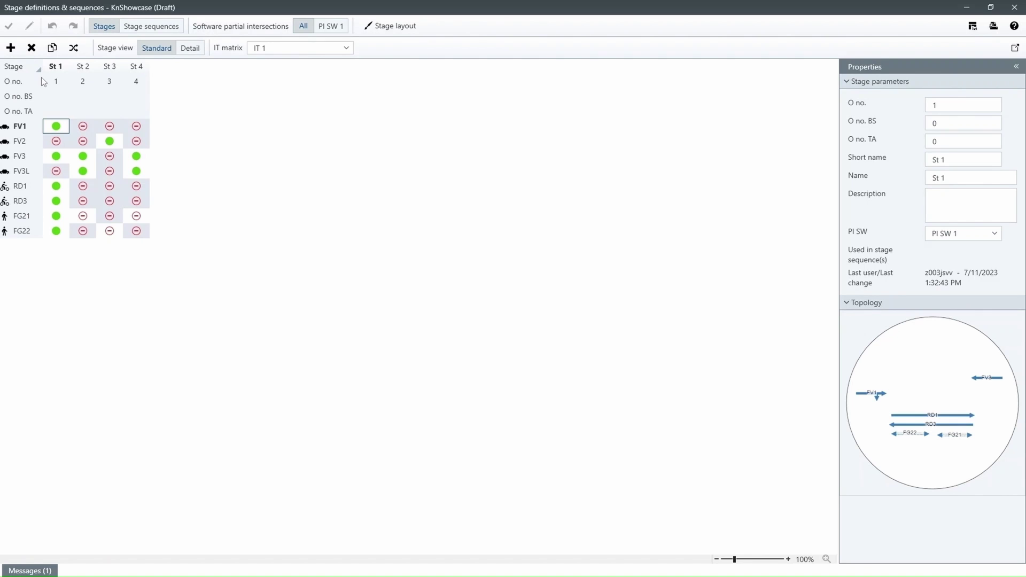
pyautogui.click(150, 29)
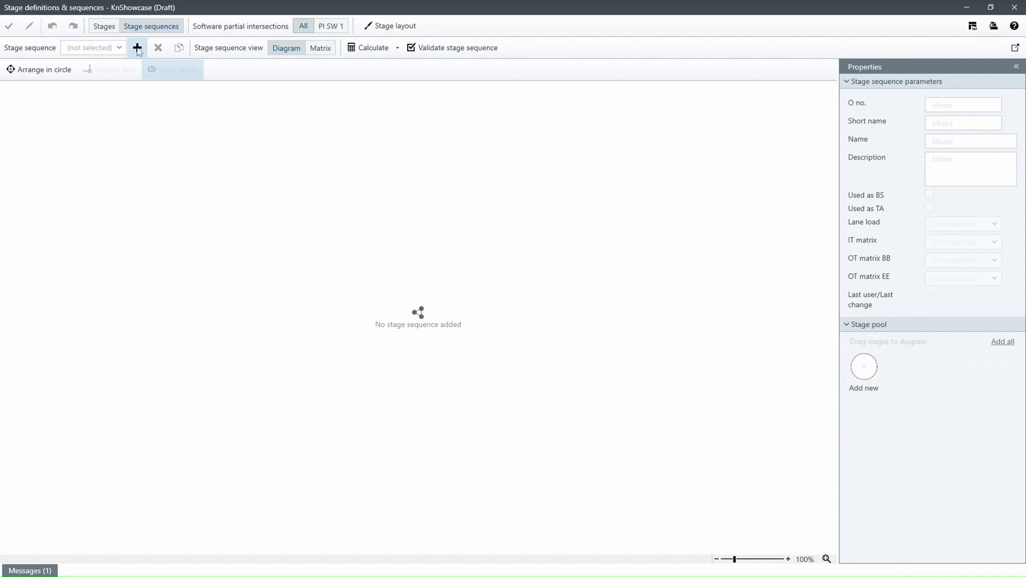
# Create stage sequence SSP 1 with St 1–St 4 in a circle, linked St 1→St 2→St 3→St 4→St 1.
pyautogui.click(137, 48)
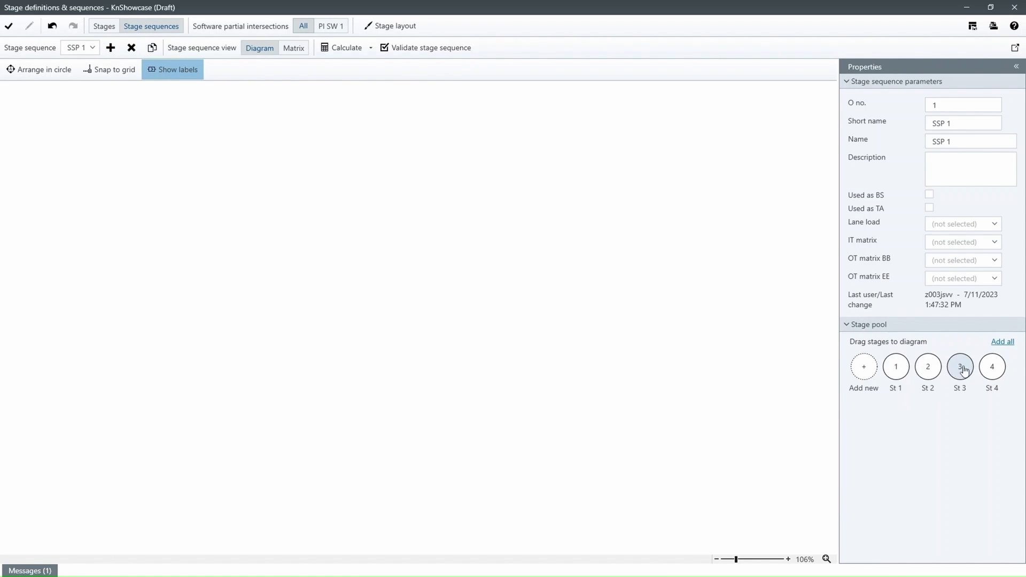
pyautogui.click(1003, 342)
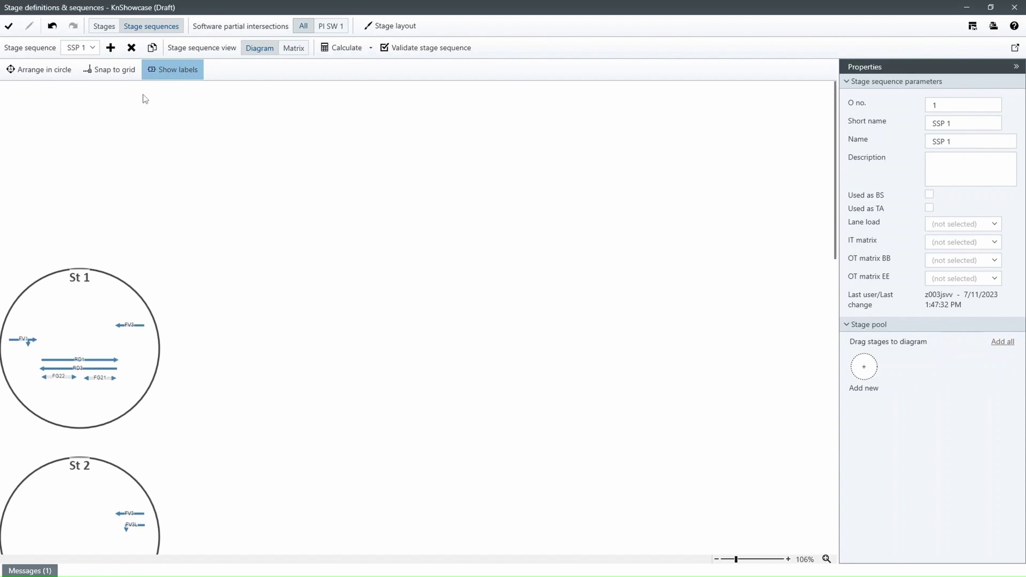
pyautogui.click(59, 73)
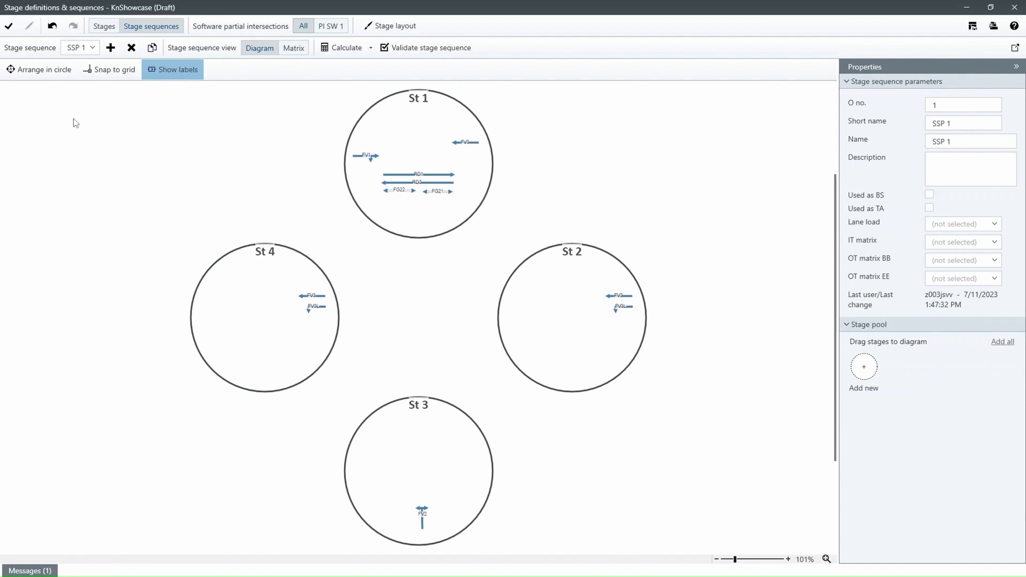
pyautogui.moveTo(415, 166)
pyautogui.mouseDown()
pyautogui.moveTo(570, 323)
pyautogui.moveTo(419, 471)
pyautogui.moveTo(277, 319)
pyautogui.moveTo(398, 161)
pyautogui.mouseUp()
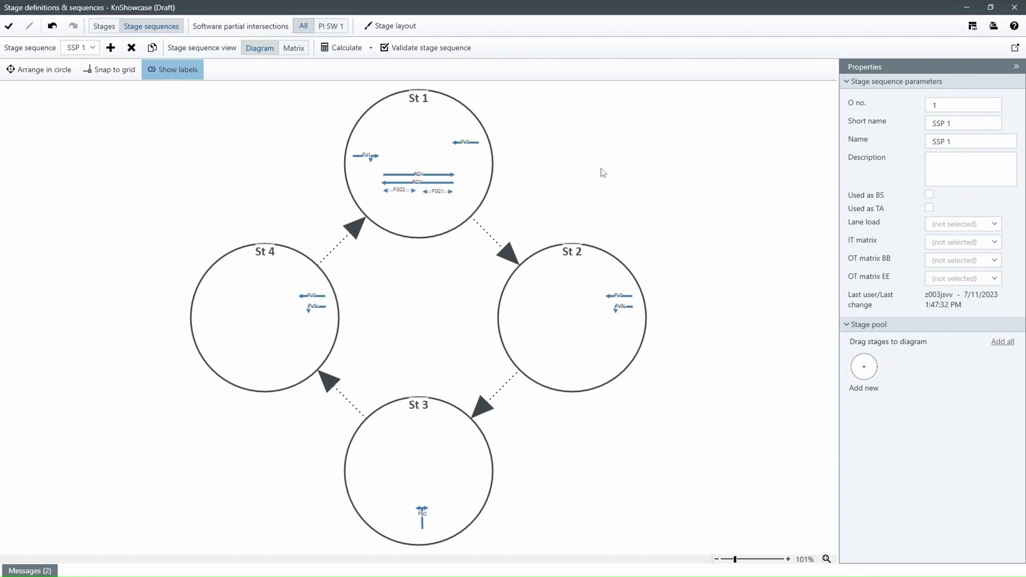
# Assign existing transitions St 1->St 2 through St 4->St 1 to the SSP 1 links.
pyautogui.click(348, 54)
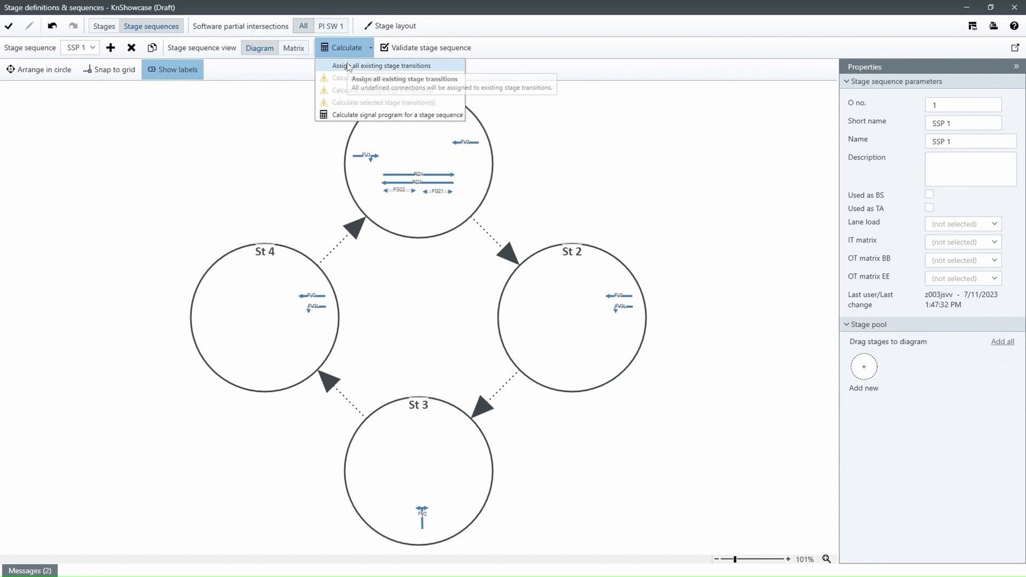
pyautogui.click(348, 66)
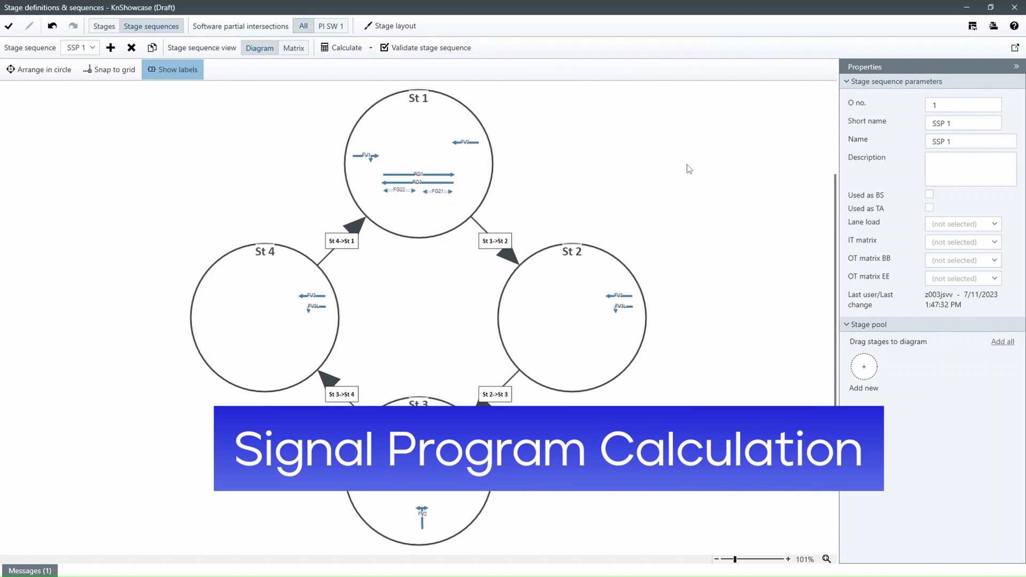
# Set the stage sequence's IT matrix to IT 1.
pyautogui.click(364, 53)
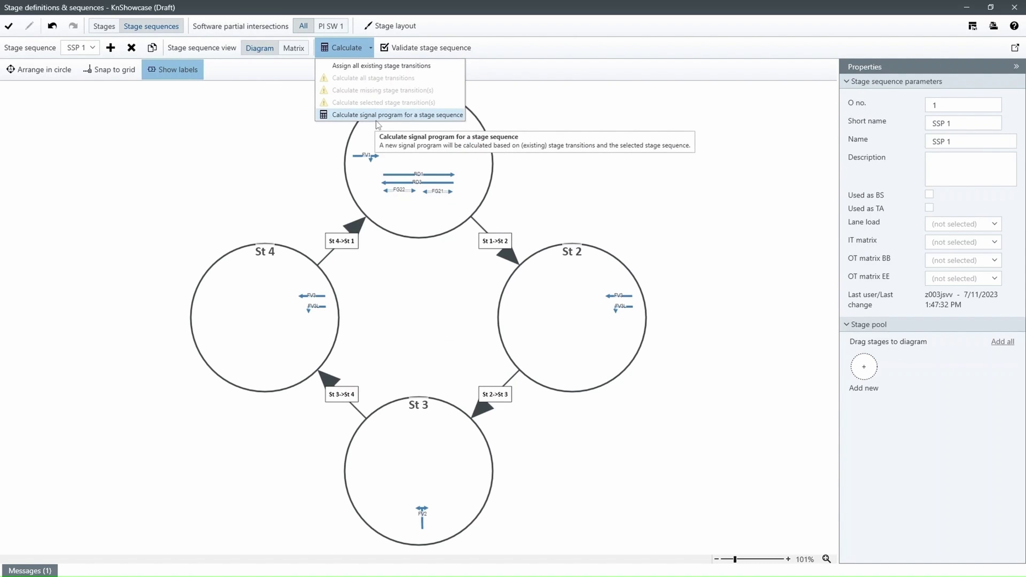
pyautogui.click(964, 243)
pyautogui.click(964, 244)
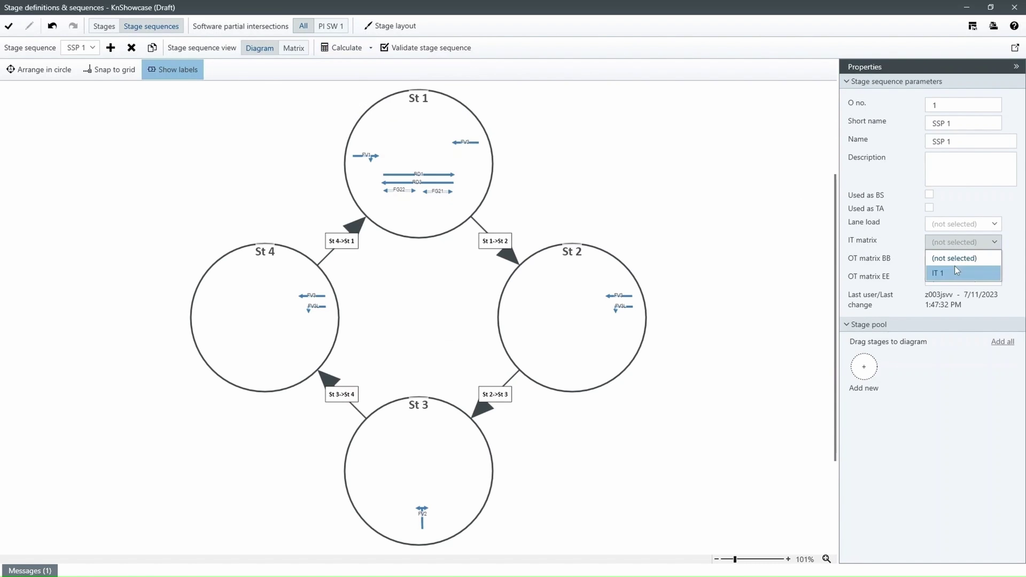
# Start a signal program calculation with stage order St 1 > St 2 > St 3 > St 4 > St 1.
pyautogui.click(346, 48)
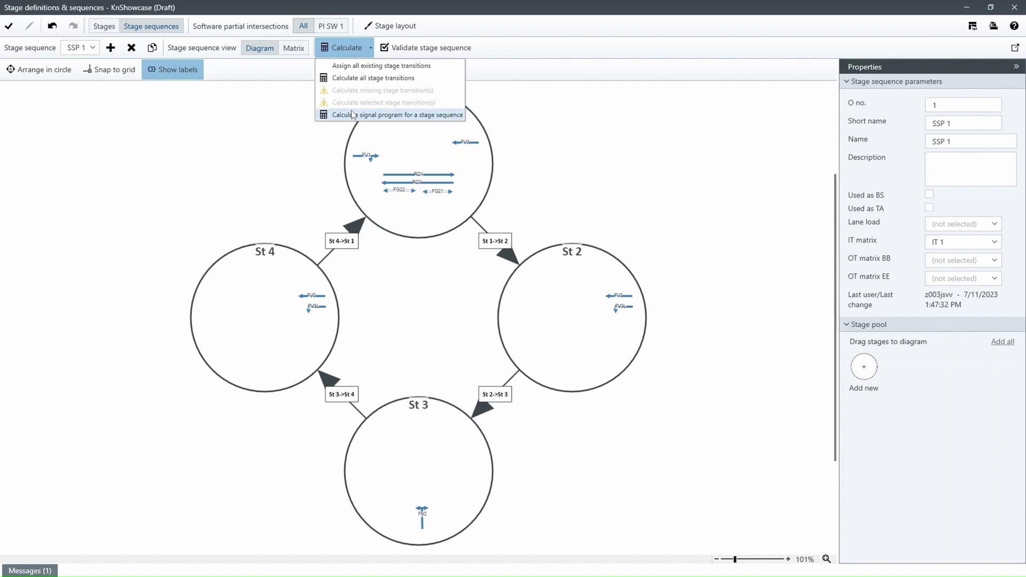
pyautogui.click(353, 114)
pyautogui.moveTo(491, 253); pyautogui.dragTo(639, 144)
pyautogui.click(444, 155)
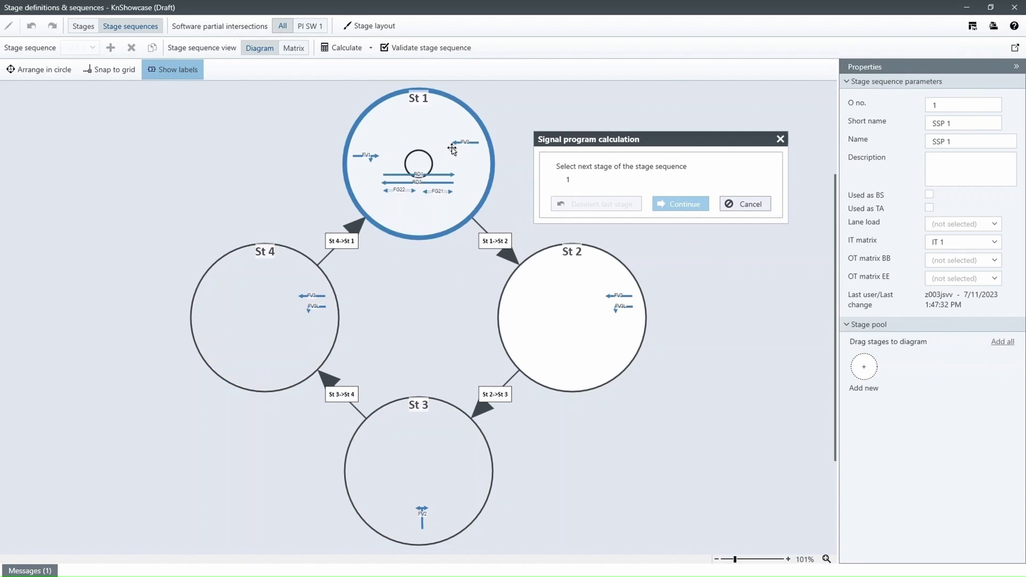
pyautogui.click(573, 273)
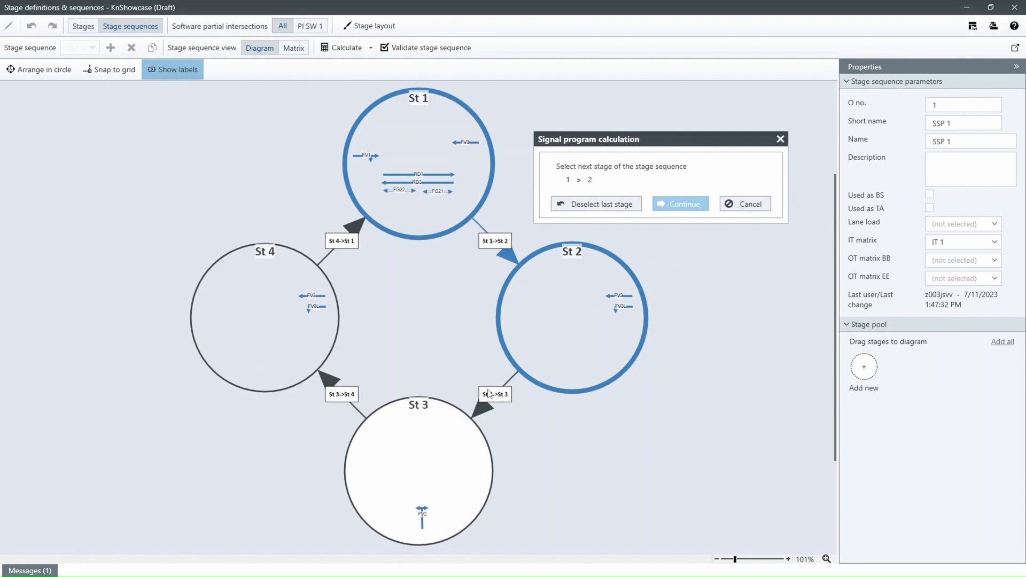
pyautogui.click(452, 420)
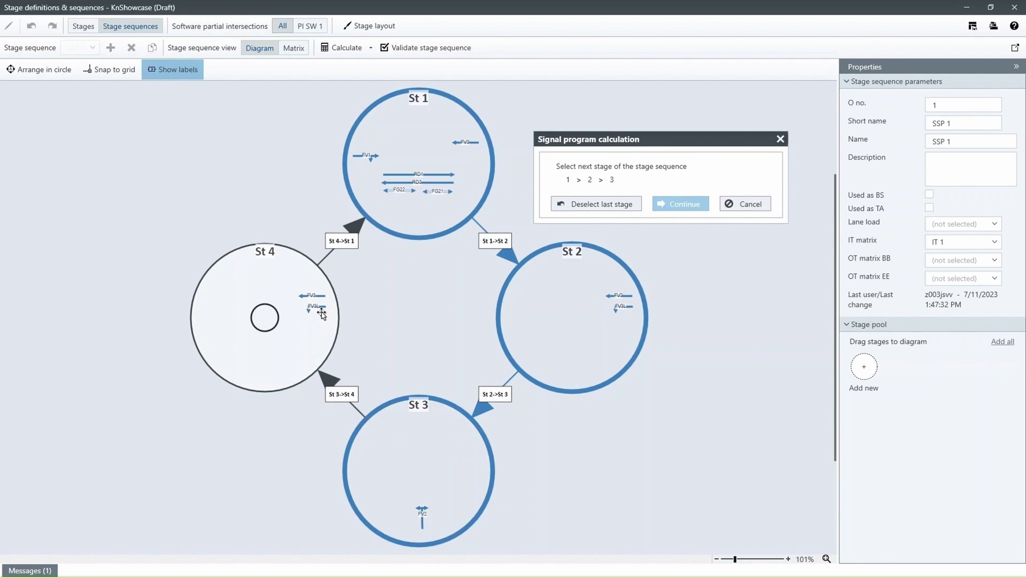
pyautogui.click(322, 314)
pyautogui.click(476, 165)
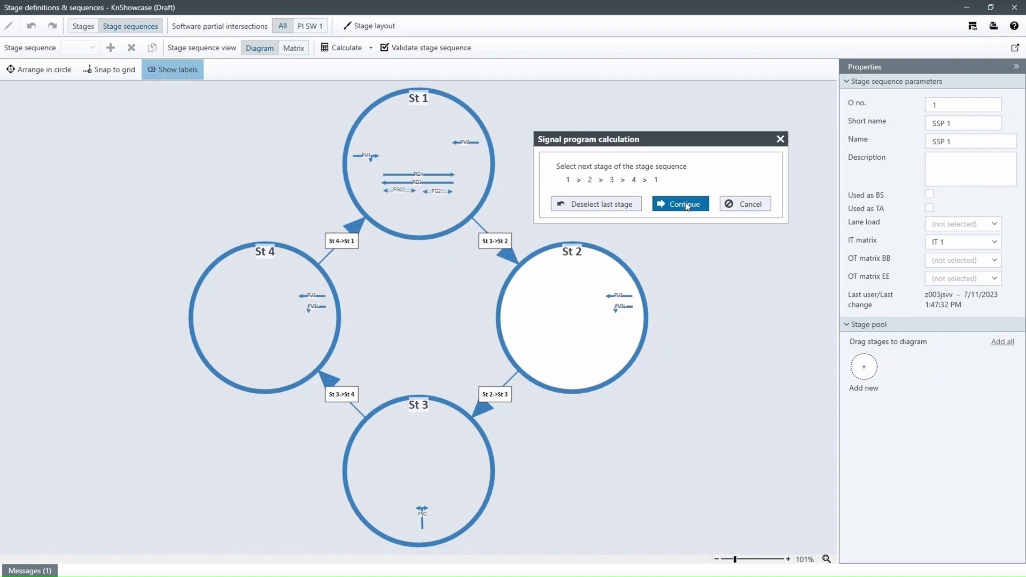
pyautogui.click(686, 206)
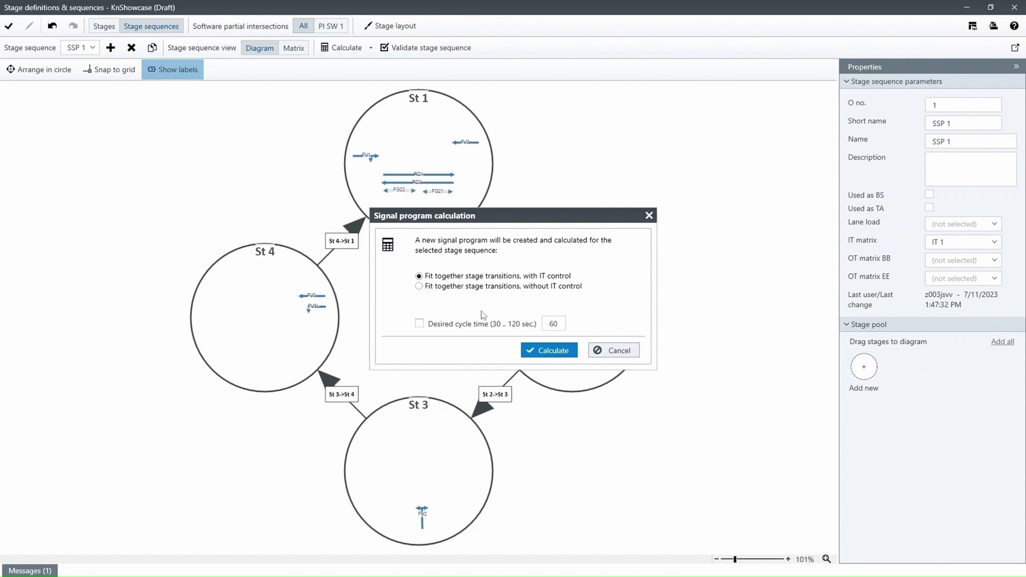
# Calculate the signal program with a 110 s desired cycle time and acknowledge the success message.
pyautogui.doubleClick(553, 322)
pyautogui.write('110')
pyautogui.click(552, 350)
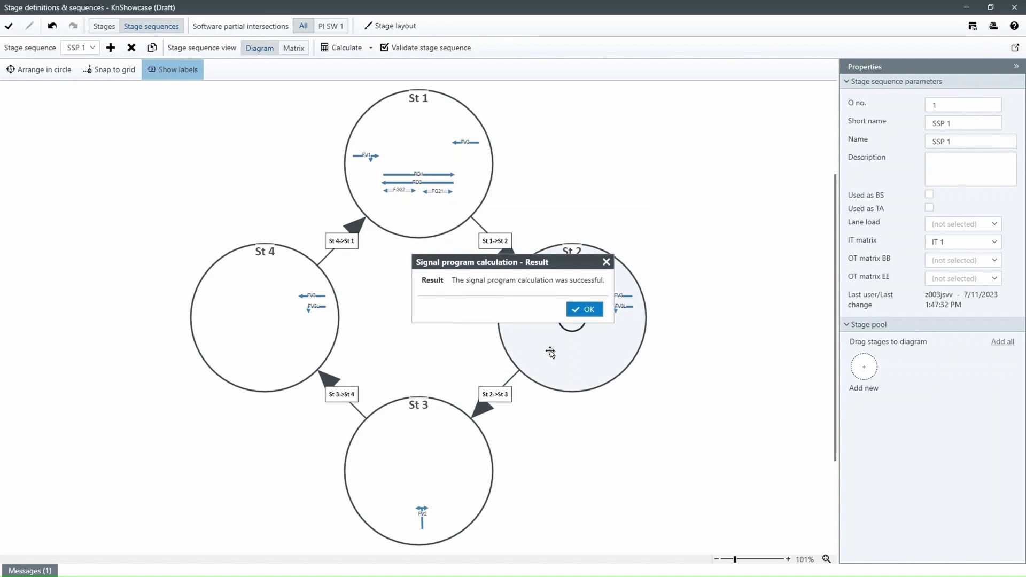
pyautogui.click(585, 310)
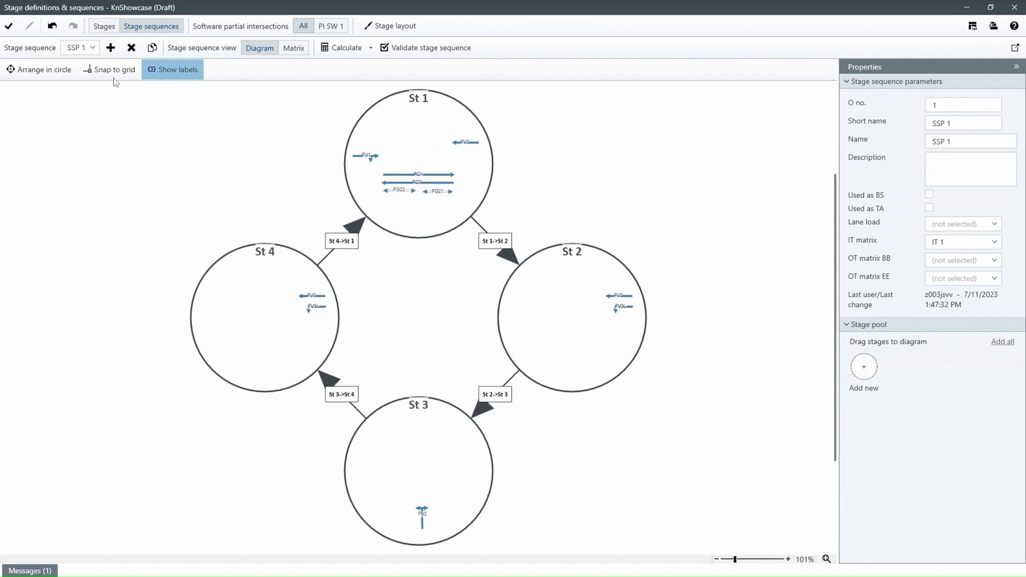
# Apply the sequence changes and select the 110 s duration of signal program Sp 1.
pyautogui.click(11, 30)
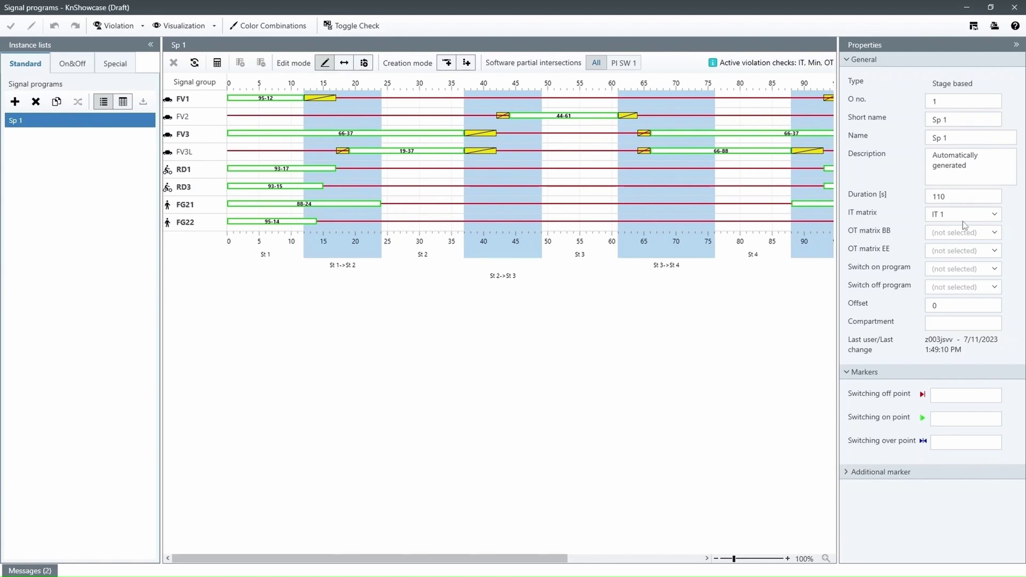
pyautogui.click(968, 196)
pyautogui.moveTo(967, 197); pyautogui.dragTo(931, 200)
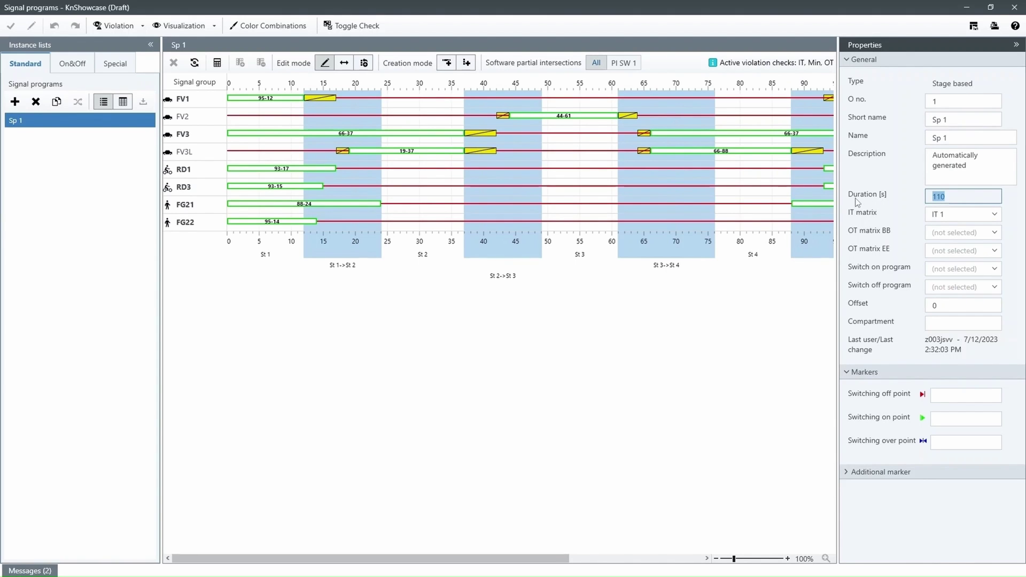
pyautogui.click(663, 161)
# Insert 7 seconds near 31 s and 3 seconds near 59 s, and remove seconds near 11 s.
pyautogui.moveTo(432, 80); pyautogui.dragTo(474, 76)
pyautogui.moveTo(605, 79); pyautogui.dragTo(670, 78)
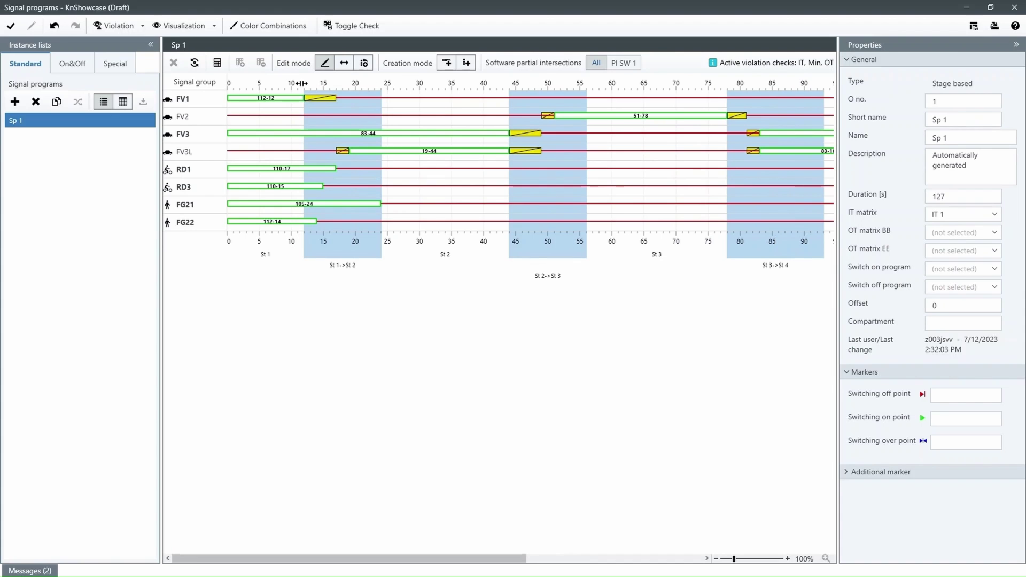
pyautogui.moveTo(298, 83); pyautogui.dragTo(252, 82)
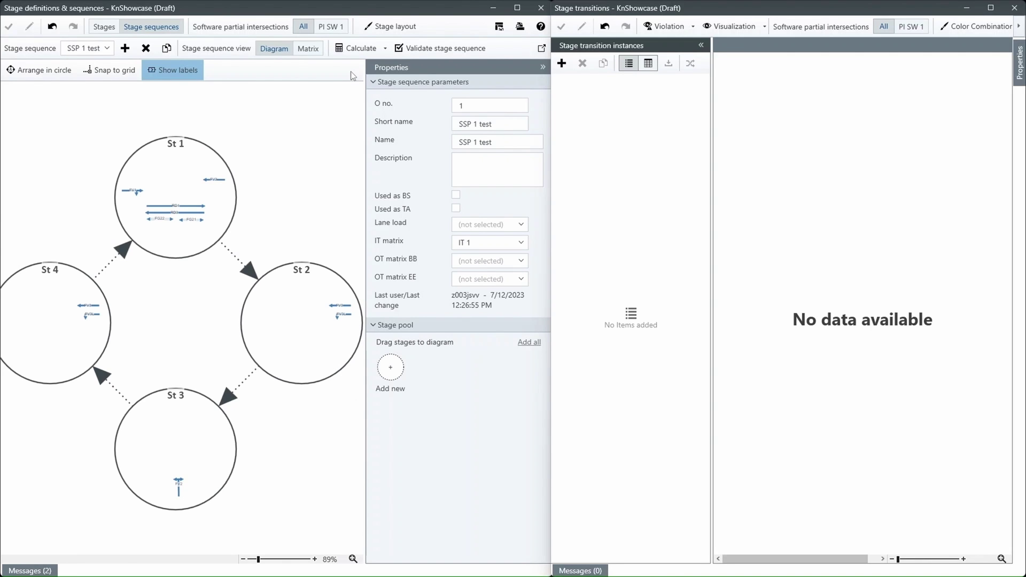
# Calculate all four stage transitions for 'SSP 1 test' and apply the results.
pyautogui.click(357, 49)
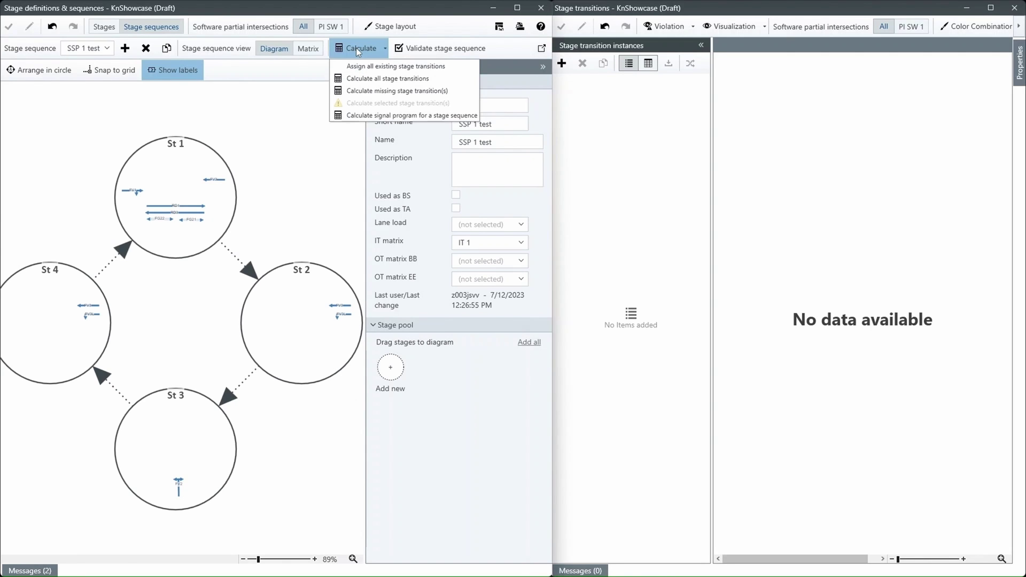
pyautogui.click(357, 79)
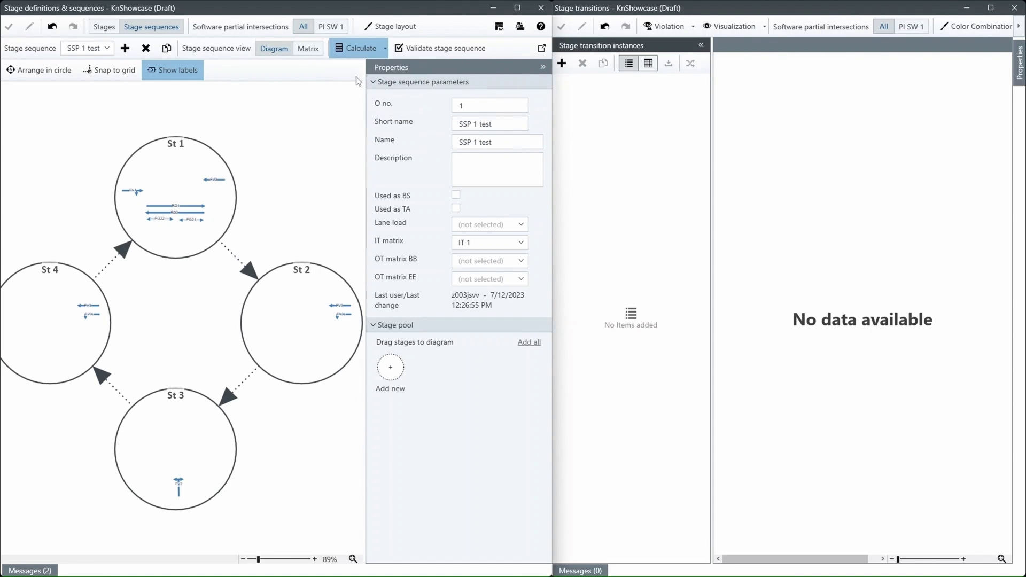
pyautogui.click(326, 362)
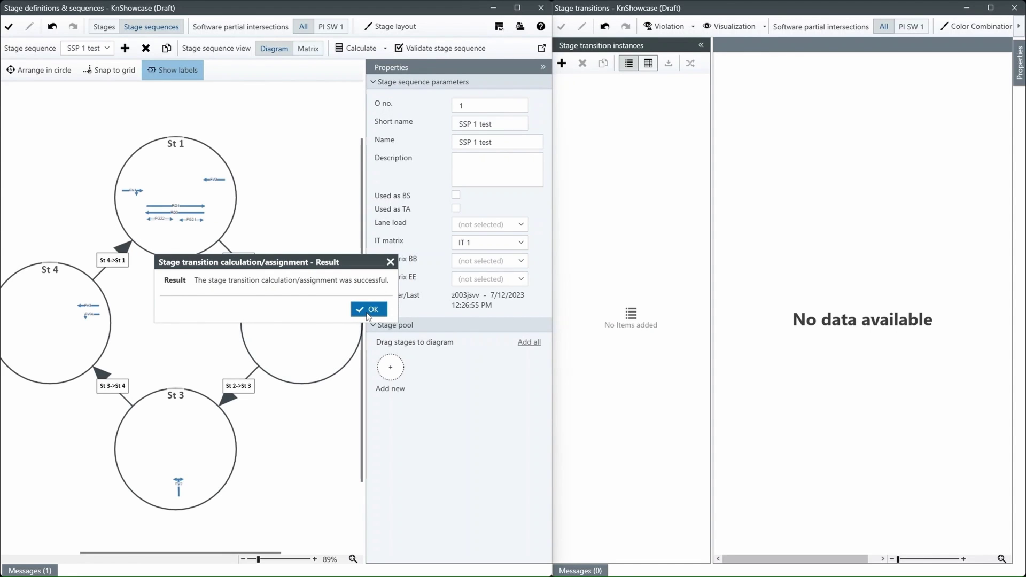
pyautogui.click(368, 310)
pyautogui.click(11, 29)
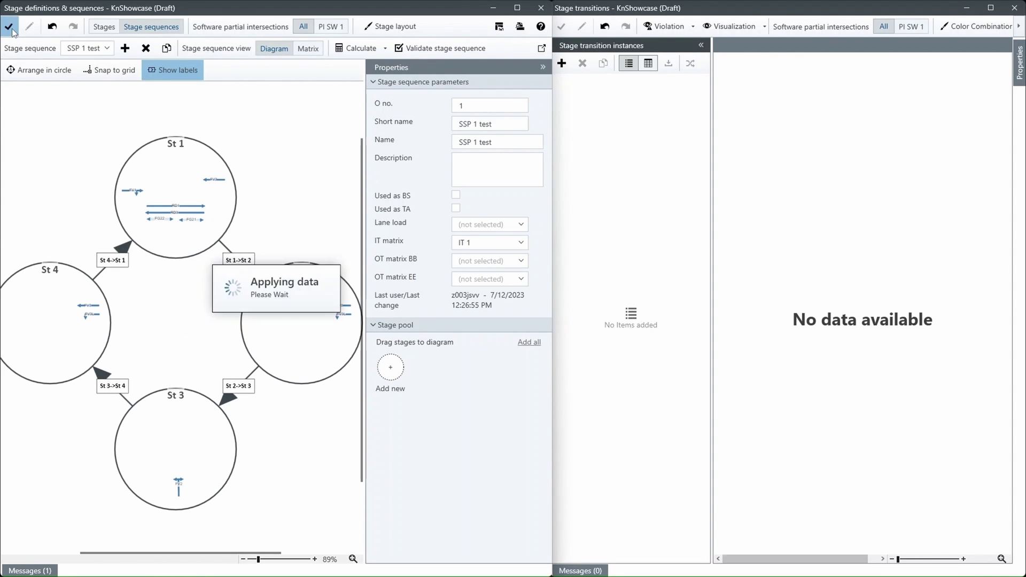